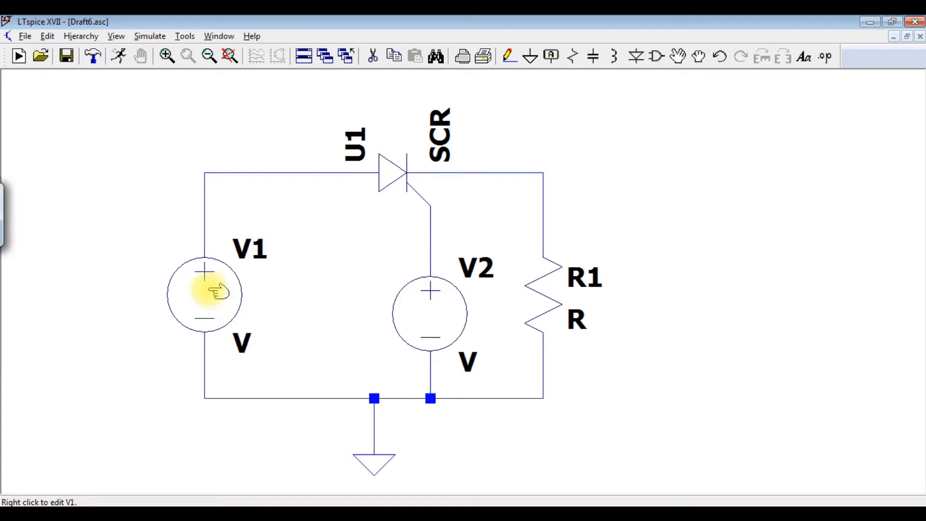
Configure voltage source V1 as a SINE function with an amplitude of 230 V and a frequency of 50 Hz
{"action": "right_click", "coordinate": [208, 291]}
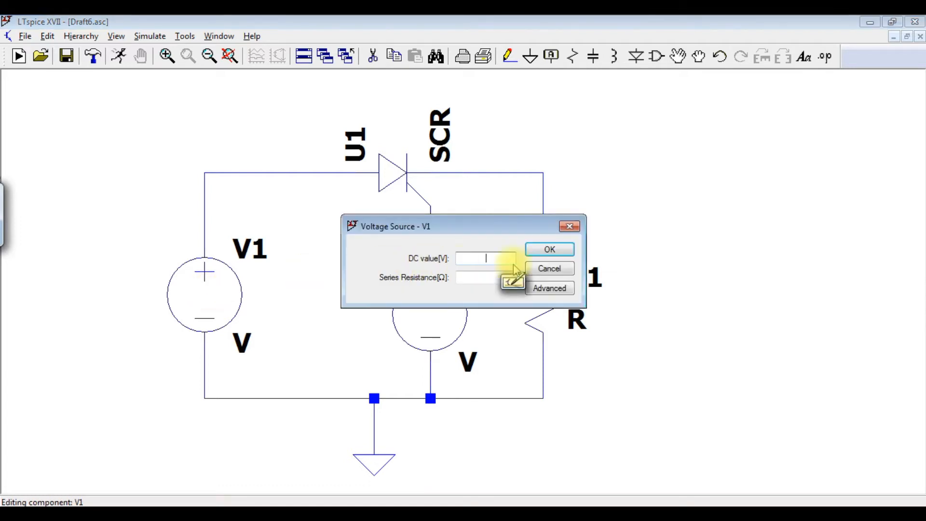
{"action": "left_click", "coordinate": [557, 289]}
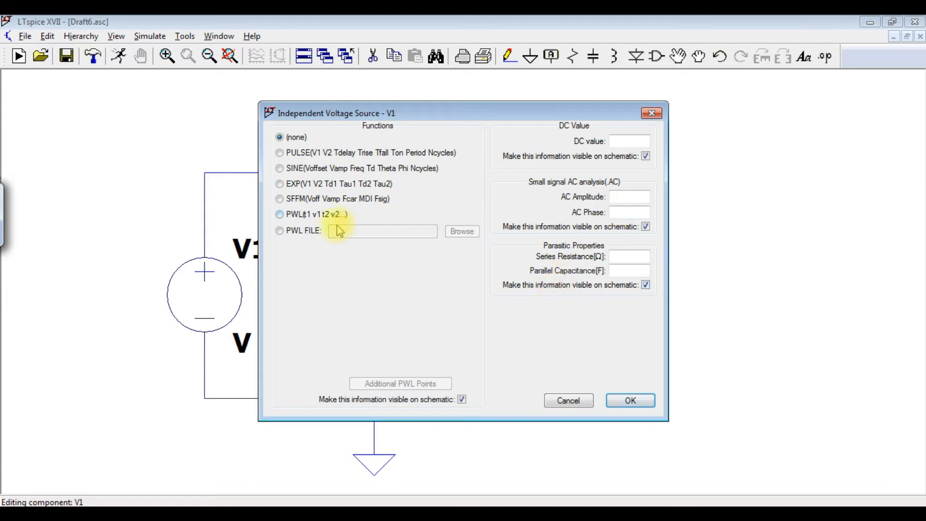
{"action": "left_click", "coordinate": [297, 170]}
{"action": "left_click", "coordinate": [439, 276]}
{"action": "type", "text": "230"}
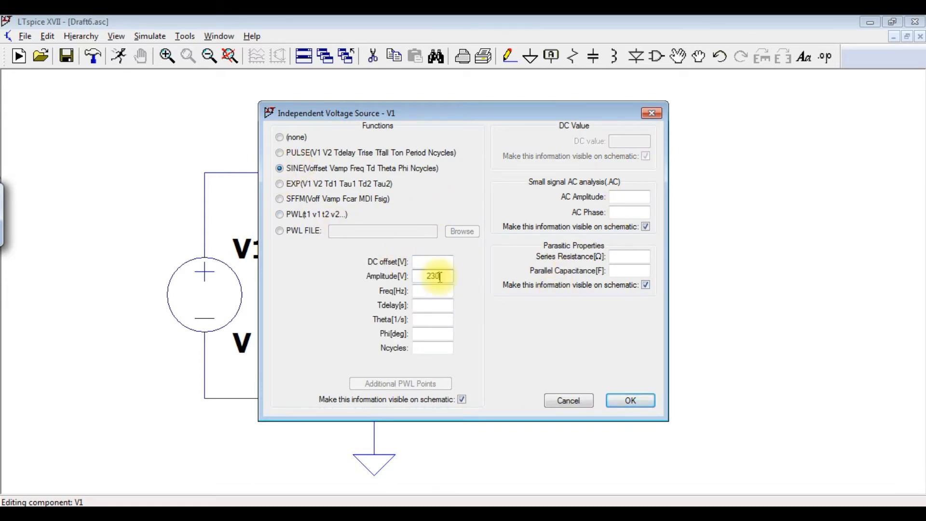
{"action": "left_click", "coordinate": [434, 290]}
{"action": "type", "text": "50"}
{"action": "left_click", "coordinate": [639, 399]}
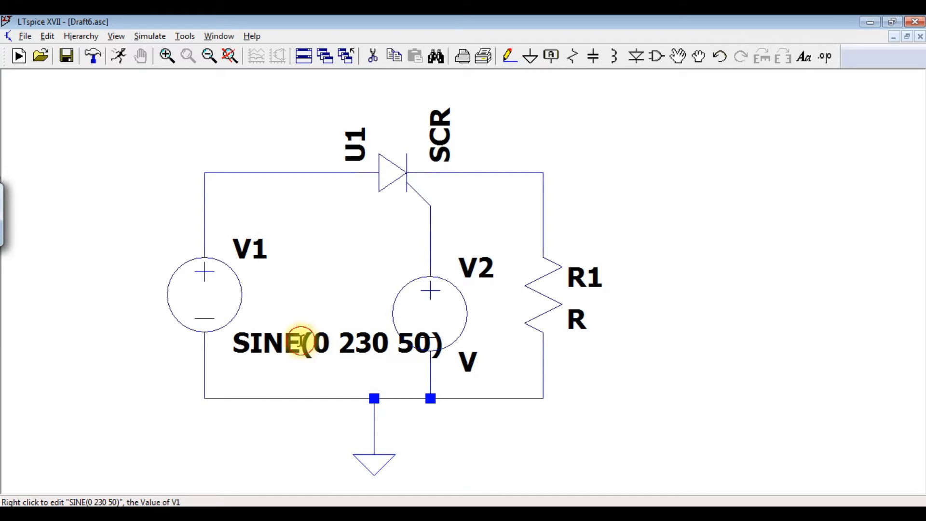
Move V1's SINE value label to the left, just beneath the source symbol and clear of V2
{"action": "left_click", "coordinate": [699, 57]}
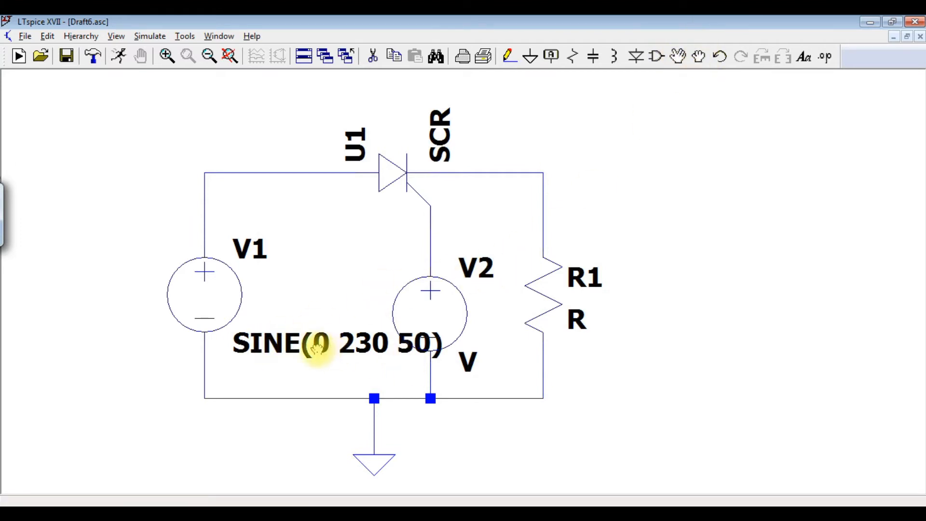
{"action": "left_click_drag", "start_coordinate": [216, 361], "coordinate": [89, 348]}
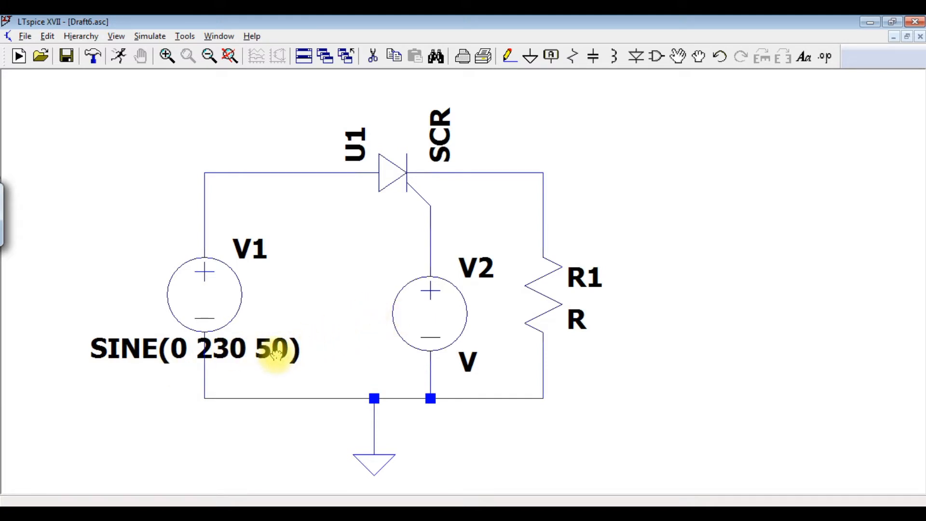
{"action": "key", "text": "Escape"}
Make voltage source V2 a PULSE function with an initial voltage of 0 V and an on voltage of 30 V
{"action": "right_click", "coordinate": [430, 302]}
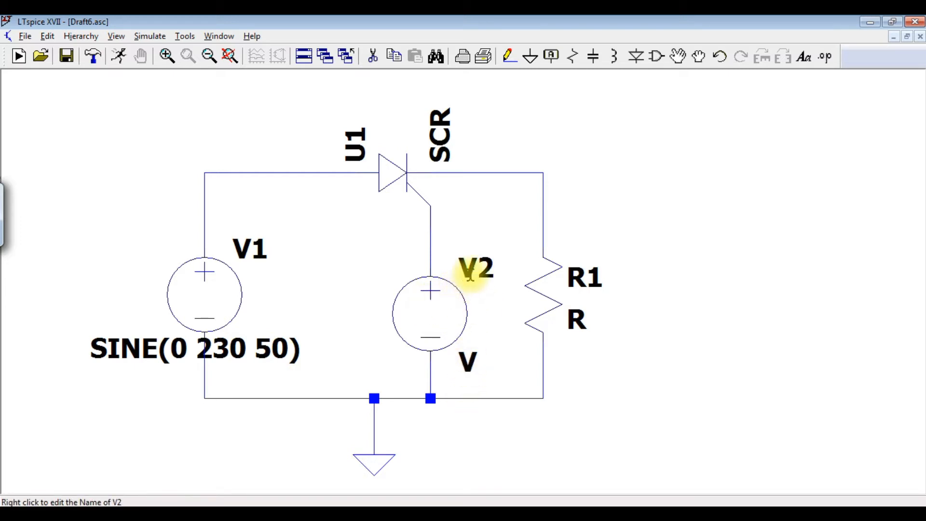
{"action": "right_click", "coordinate": [436, 300]}
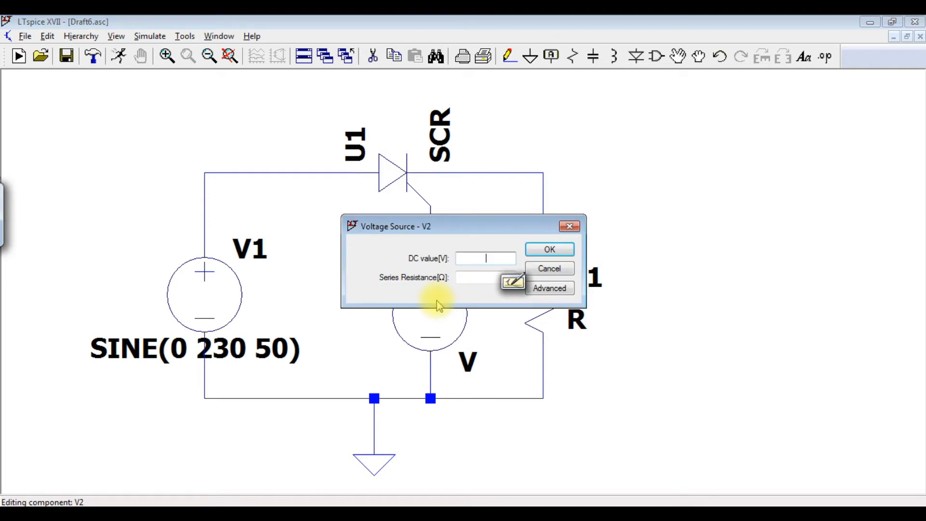
{"action": "left_click", "coordinate": [555, 288]}
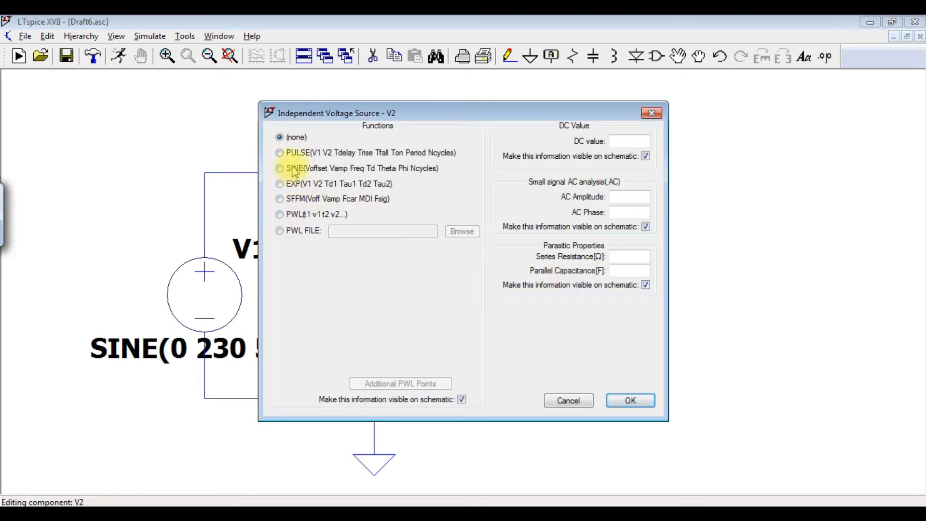
{"action": "left_click", "coordinate": [280, 152]}
{"action": "left_click_drag", "start_coordinate": [499, 109], "coordinate": [759, 66]}
{"action": "left_click", "coordinate": [717, 216]}
{"action": "type", "text": "0"}
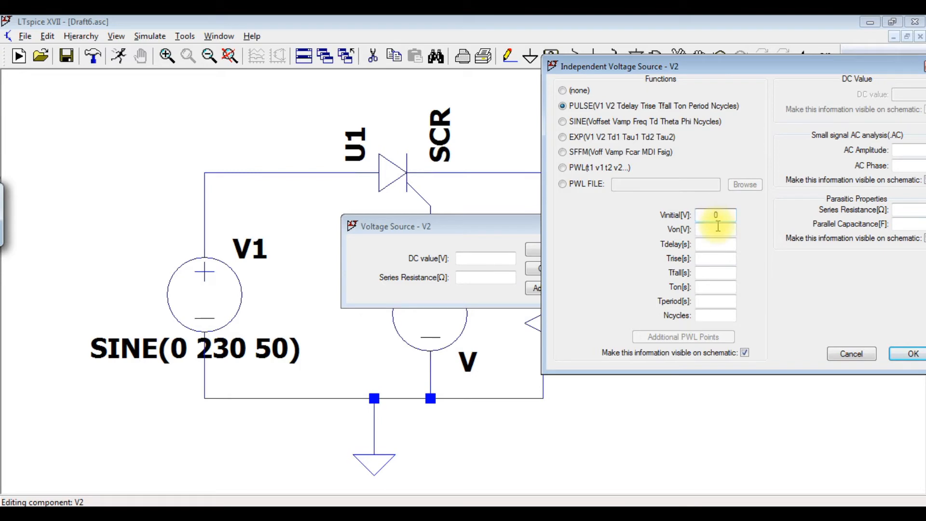
{"action": "left_click", "coordinate": [718, 229]}
{"action": "type", "text": "30"}
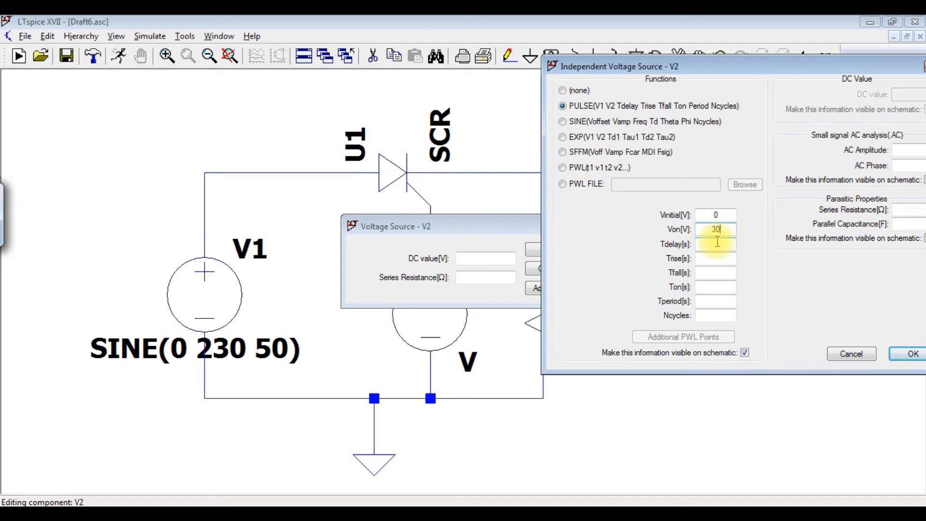
Set V2's pulse delay to 3.33m and both its rise and fall times to 0.1n
{"action": "left_click", "coordinate": [717, 242]}
{"action": "type", "text": "3.33m"}
{"action": "left_click", "coordinate": [717, 243]}
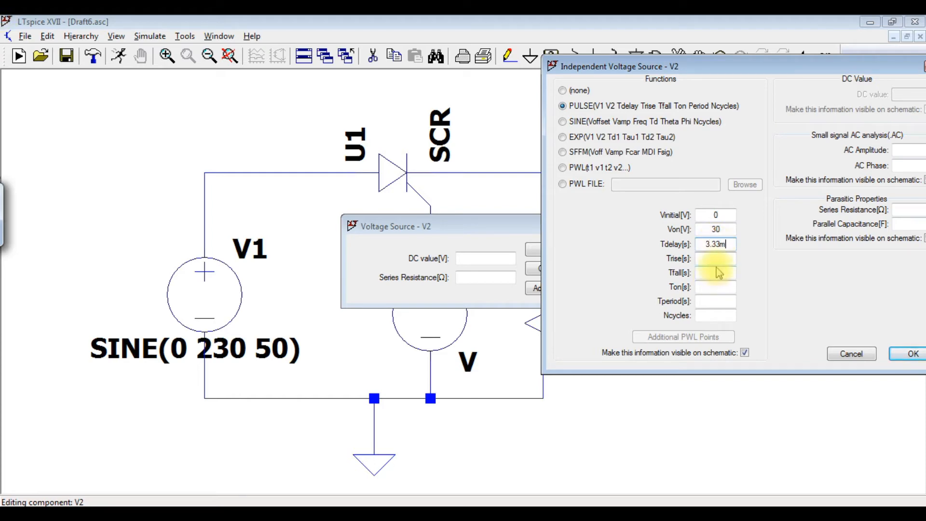
{"action": "left_click", "coordinate": [722, 258]}
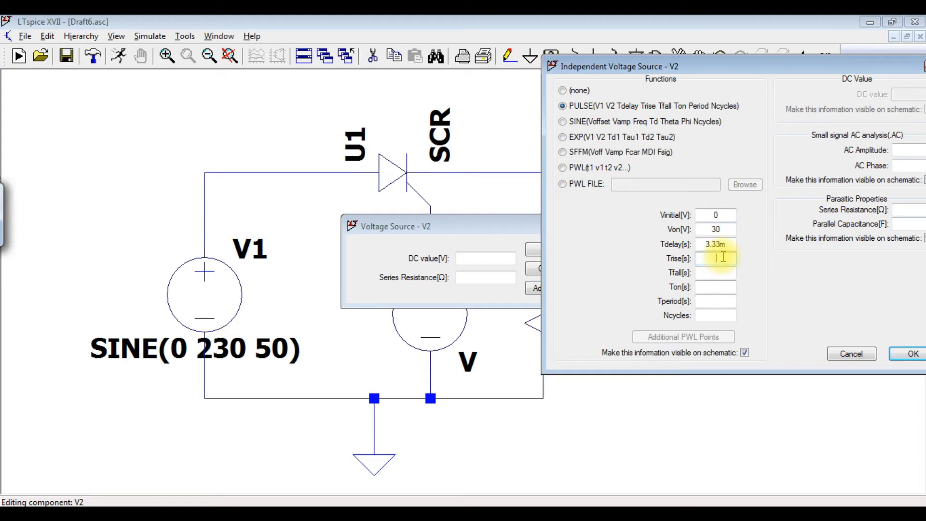
{"action": "type", "text": "0.1n"}
{"action": "left_click", "coordinate": [722, 271]}
{"action": "type", "text": "0.1n"}
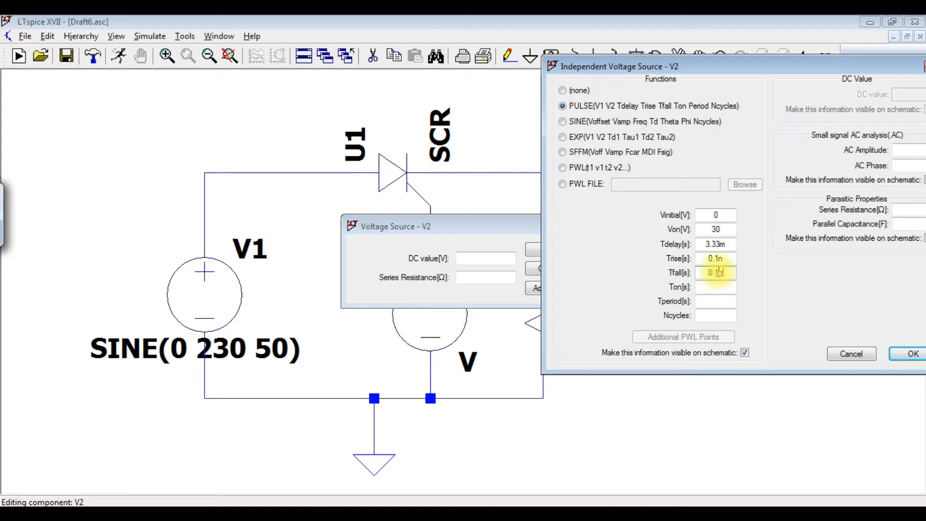
Set V2's on time to 1m, period to 20m and number of cycles to 5, and apply the pulse settings
{"action": "left_click", "coordinate": [724, 284]}
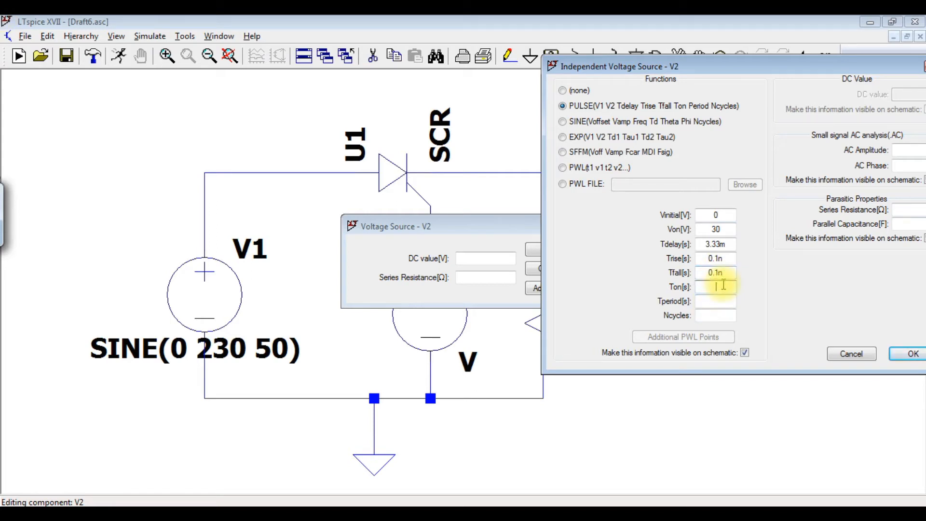
{"action": "type", "text": "1m"}
{"action": "left_click", "coordinate": [721, 301]}
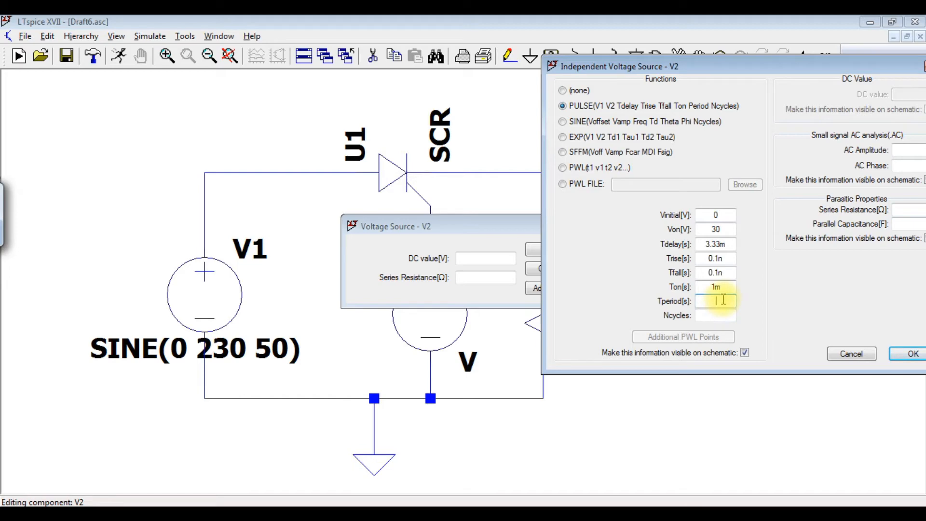
{"action": "type", "text": "20m"}
{"action": "left_click", "coordinate": [719, 315]}
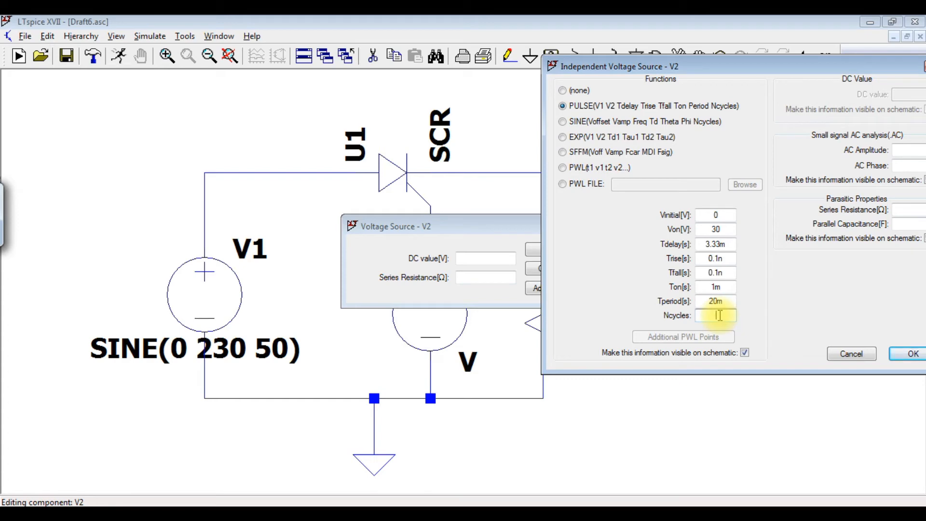
{"action": "type", "text": "5"}
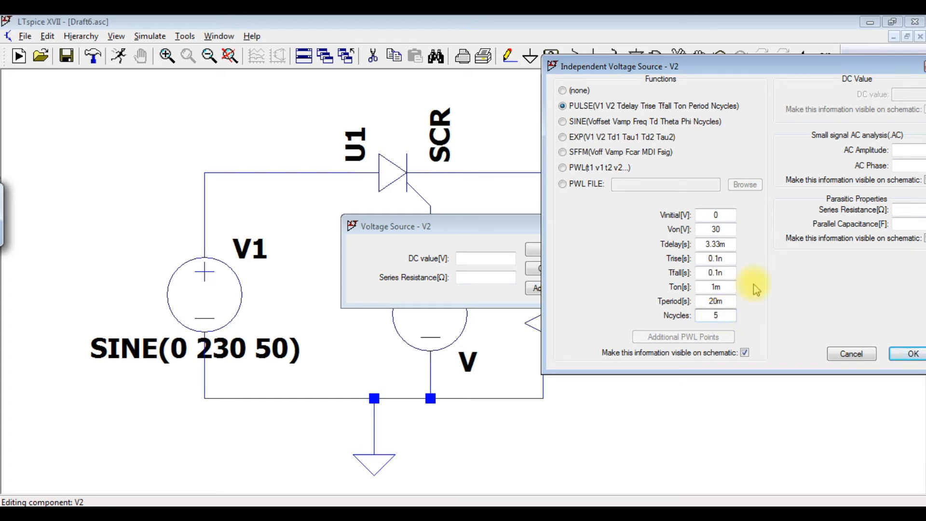
{"action": "left_click_drag", "start_coordinate": [751, 65], "coordinate": [495, 43]}
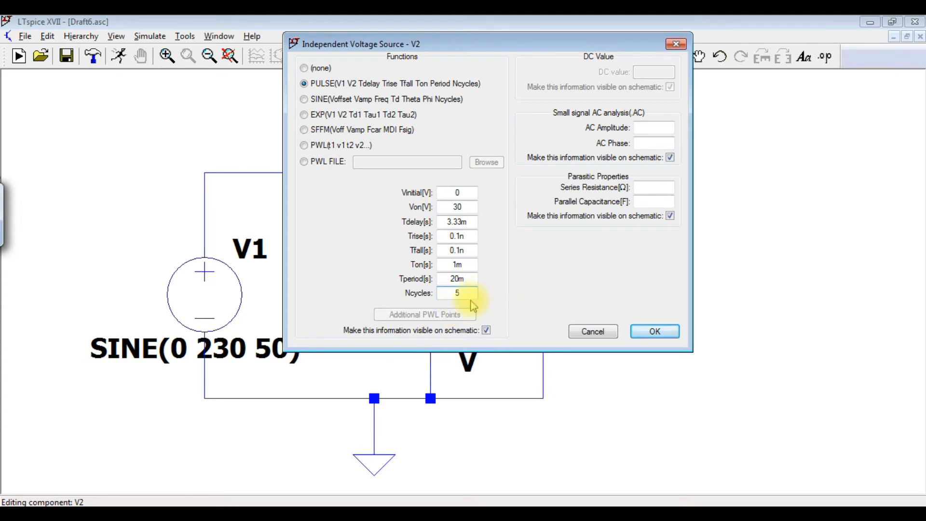
{"action": "left_click", "coordinate": [652, 332]}
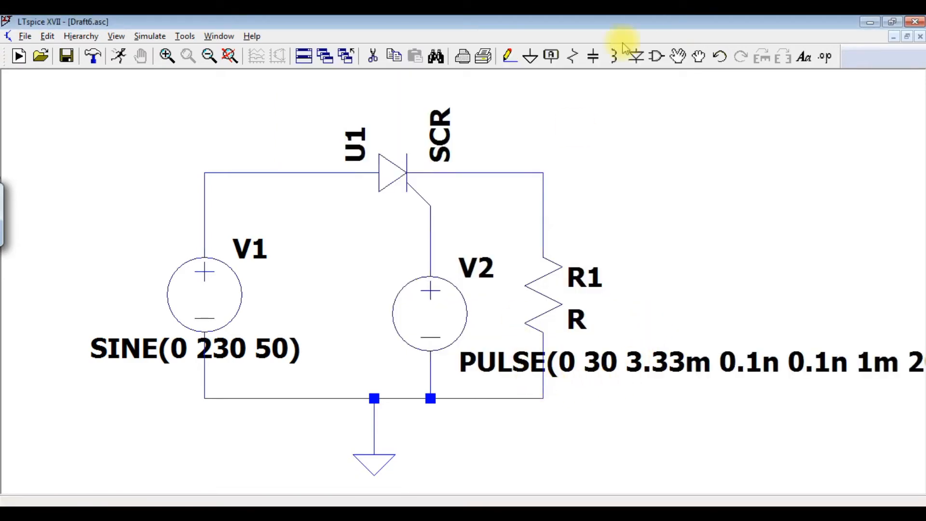
Move V2's PULSE value label below the bottom wire, to the right of the ground connection
{"action": "left_click", "coordinate": [678, 56]}
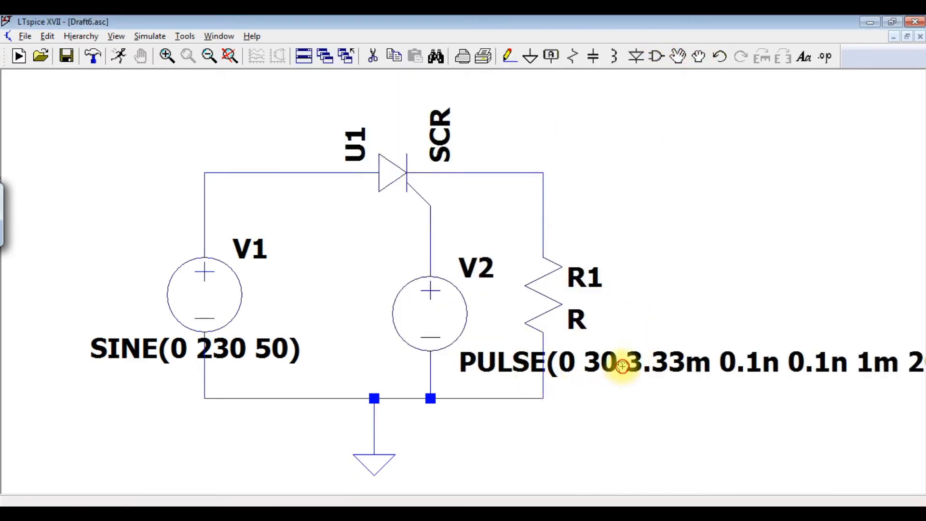
{"action": "left_click", "coordinate": [618, 366]}
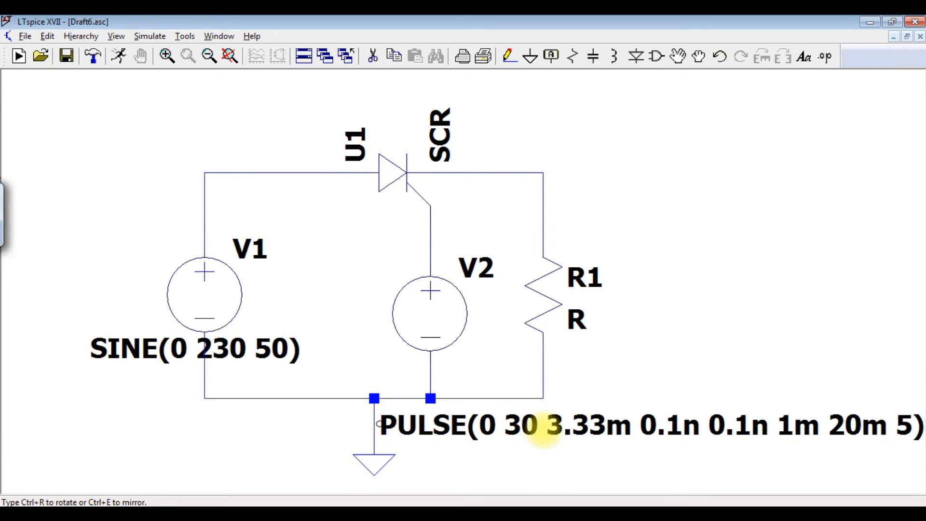
{"action": "left_click", "coordinate": [544, 429]}
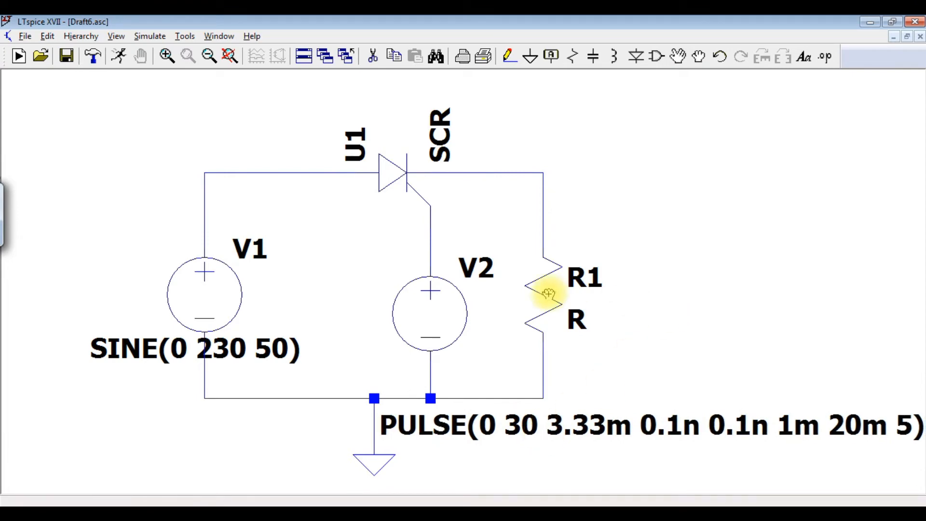
{"action": "key", "text": "Escape"}
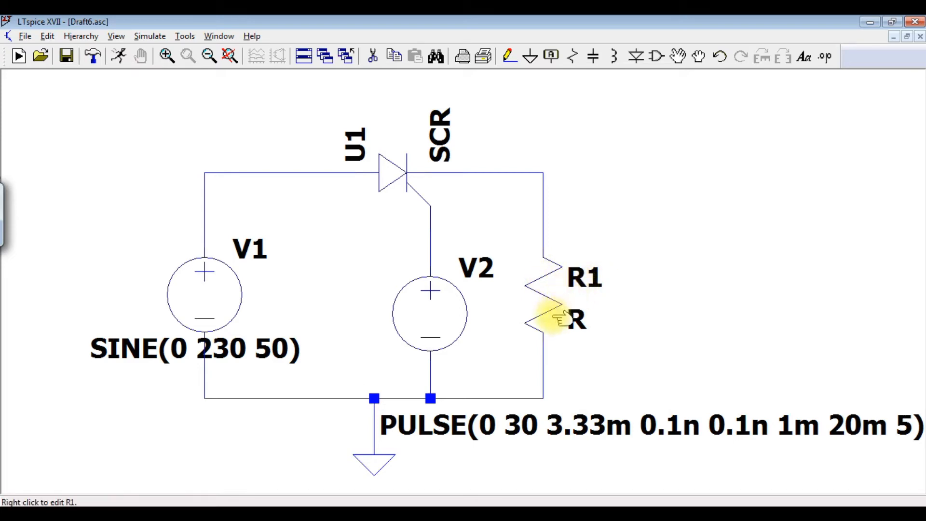
Set the resistance of load resistor R1 to 50 ohms
{"action": "right_click", "coordinate": [564, 305]}
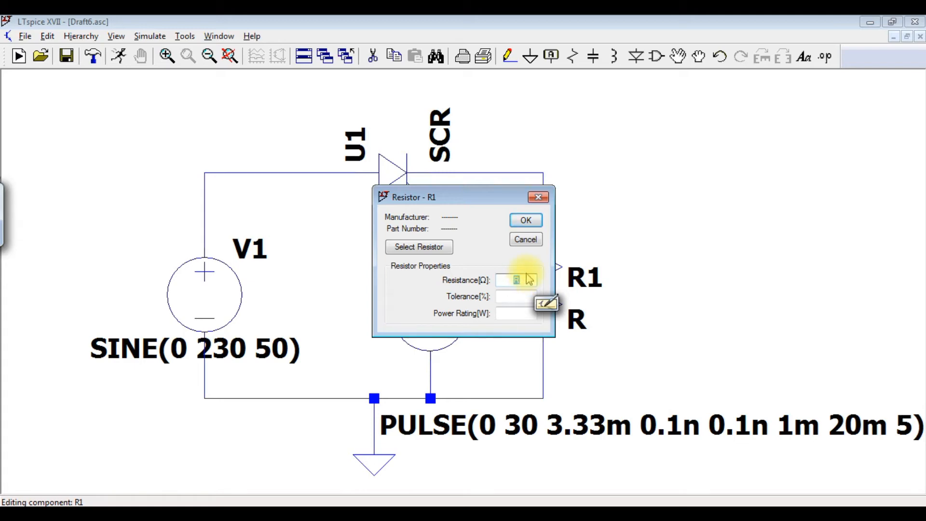
{"action": "type", "text": "50"}
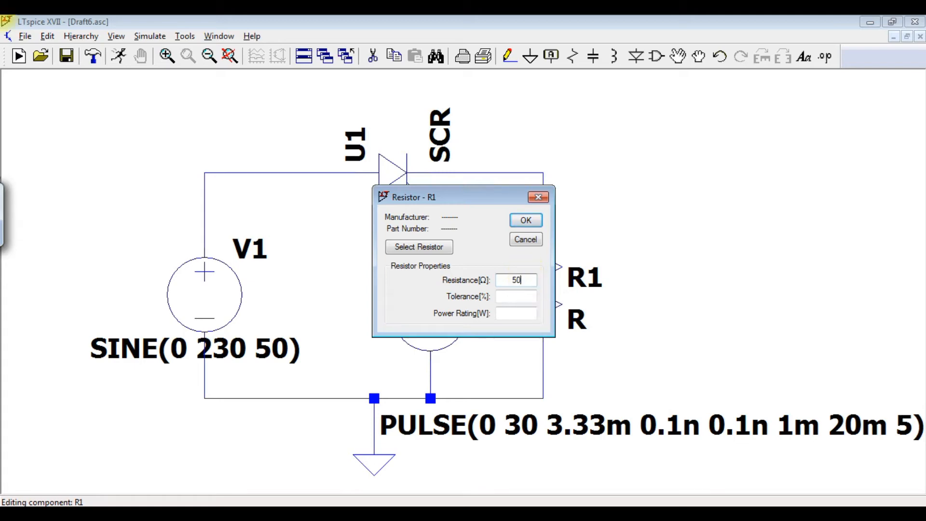
{"action": "left_click", "coordinate": [526, 220]}
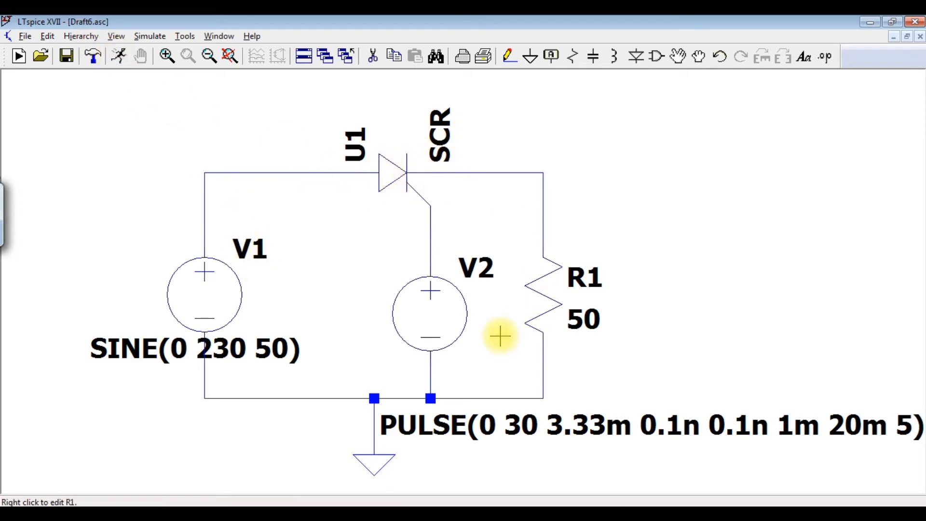
Run a transient simulation of the circuit with a stop time of 100m and dismiss the resulting message
{"action": "left_click", "coordinate": [124, 66]}
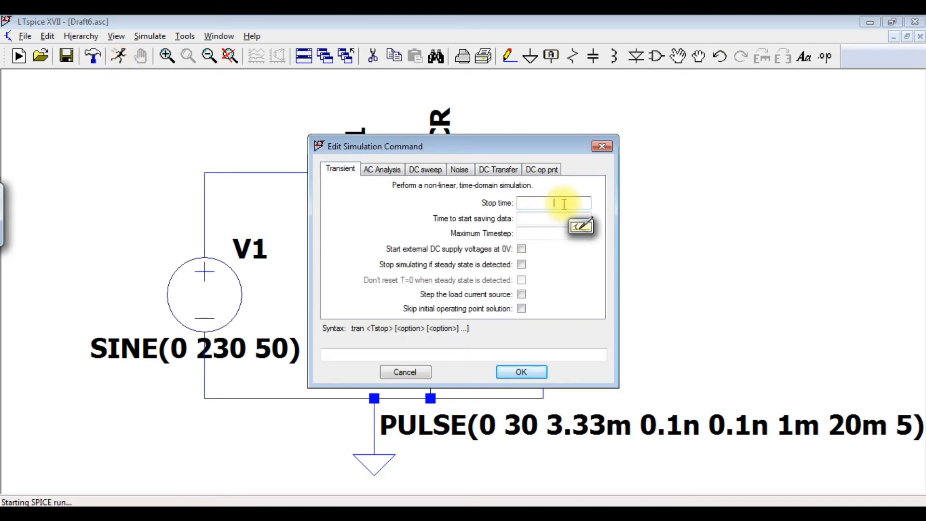
{"action": "type", "text": "1"}
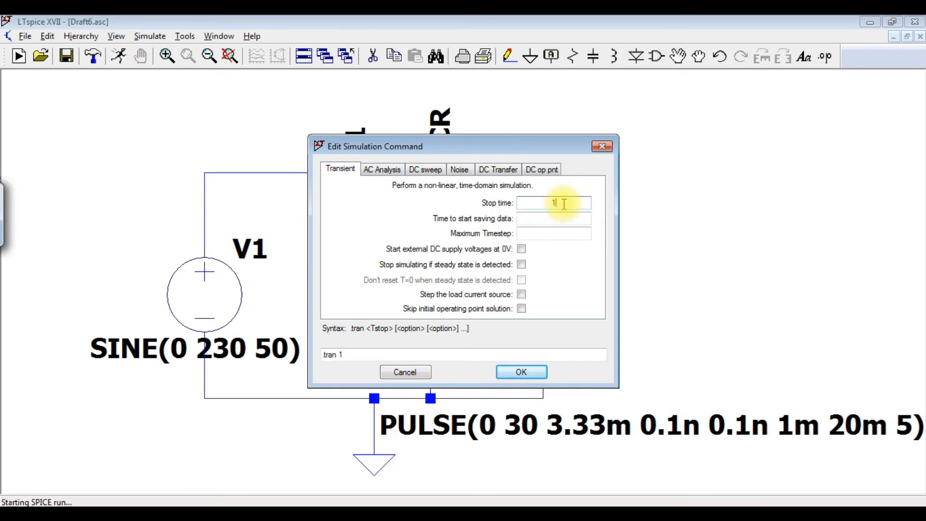
{"action": "type", "text": "00m"}
{"action": "left_click", "coordinate": [528, 372]}
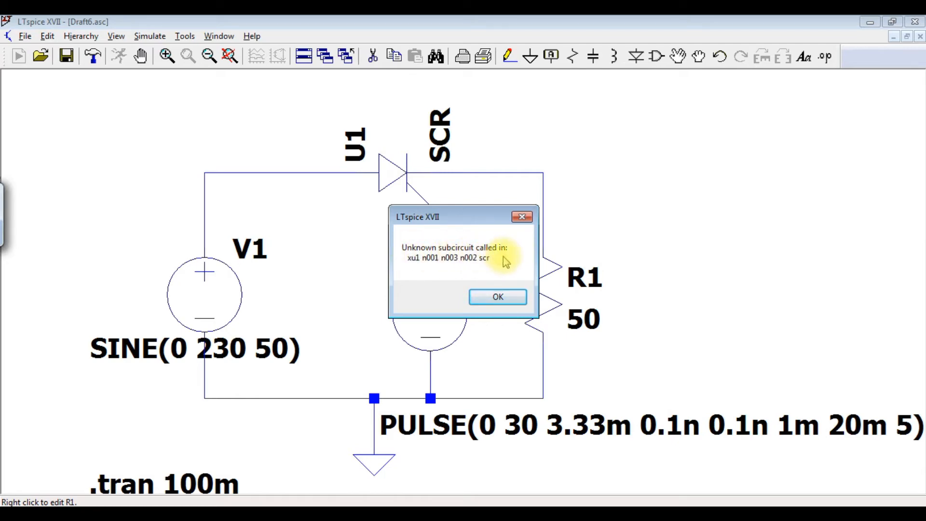
{"action": "left_click", "coordinate": [522, 218]}
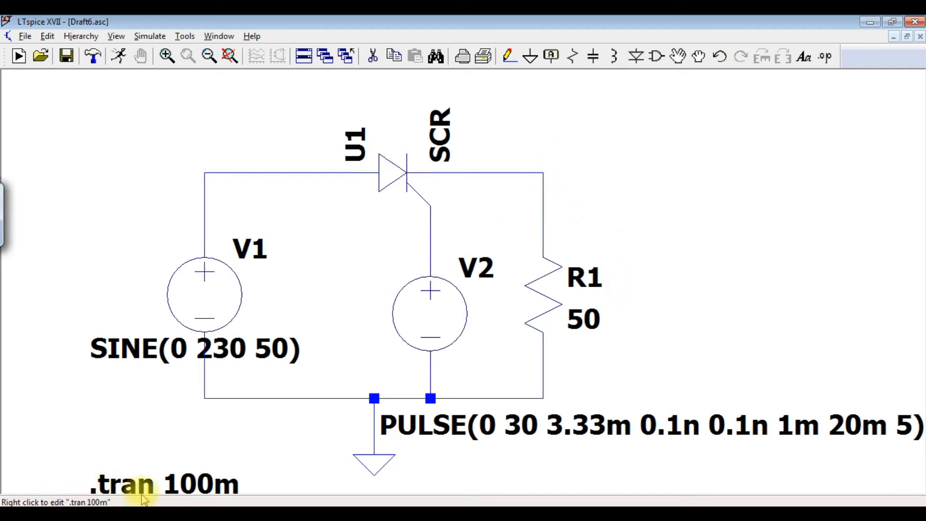
Switch to Chrome and bring up the list of model categories on the Littelfuse SPICE Models page
{"action": "mouse_move", "coordinate": [186, 507]}
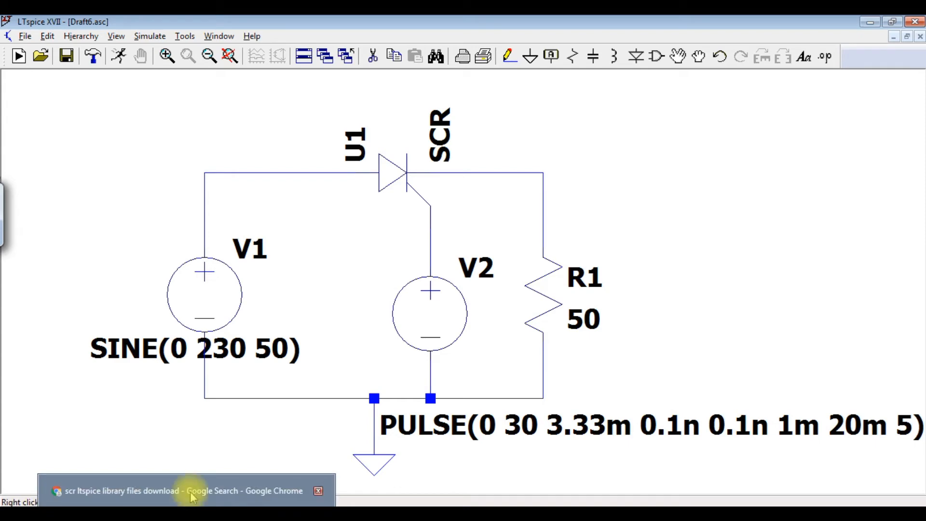
{"action": "key", "text": "alt+Tab"}
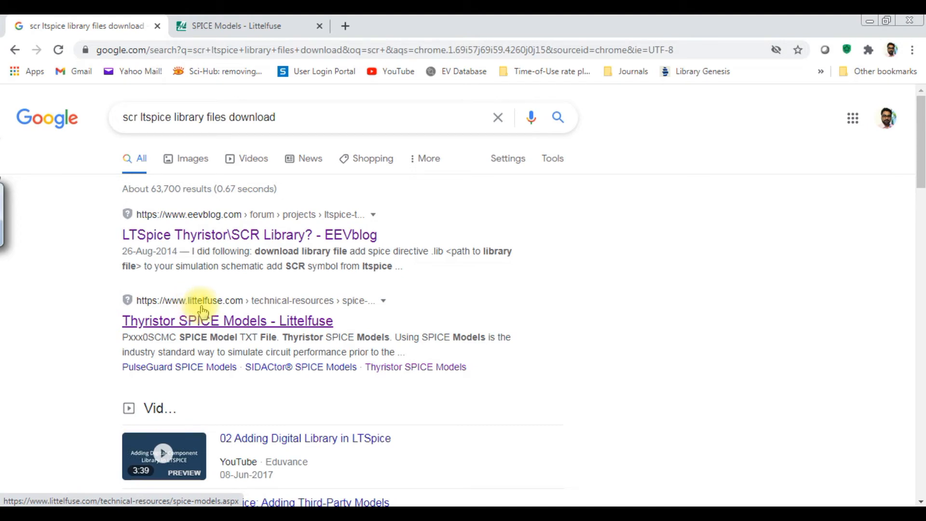
{"action": "left_click", "coordinate": [271, 27]}
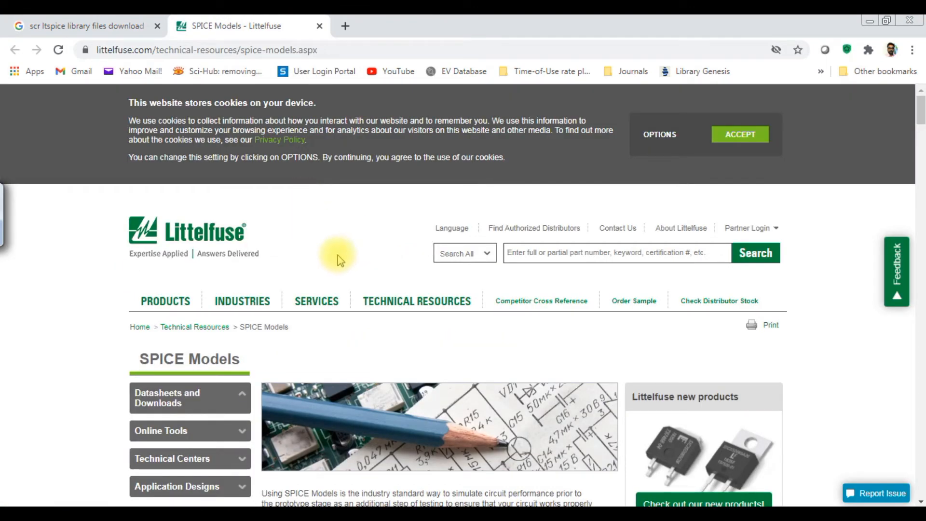
{"action": "scroll", "coordinate": [337, 256], "scroll_direction": "down", "scroll_amount": 4}
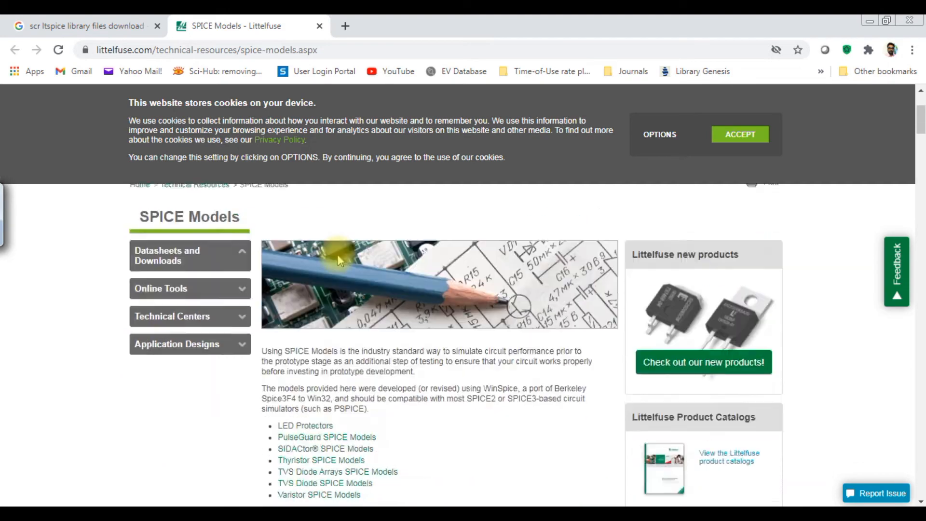
Start saving the SCR EC103xx-SxSx_A SPICE model .lib file from the page's Thyristor SPICE Models section
{"action": "scroll", "coordinate": [150, 116], "scroll_direction": "up", "scroll_amount": 3}
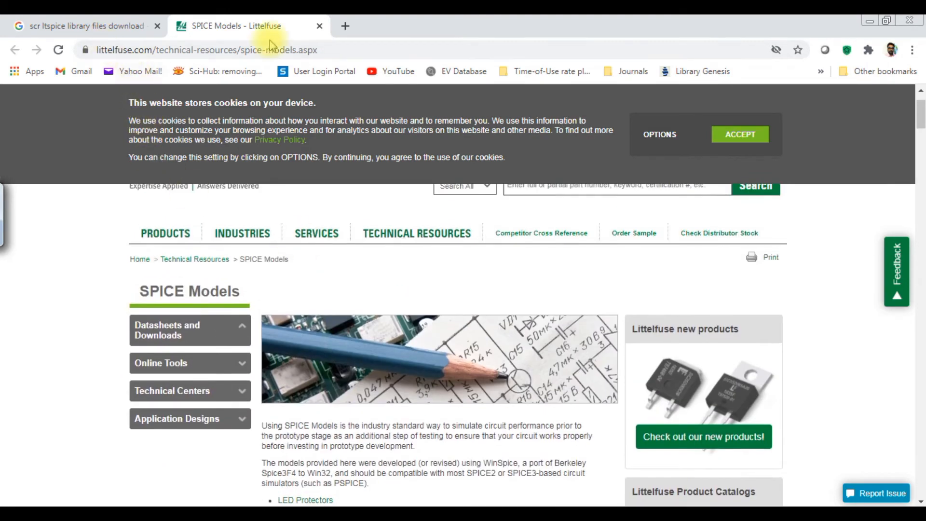
{"action": "scroll", "coordinate": [224, 276], "scroll_direction": "down", "scroll_amount": 3}
{"action": "scroll", "coordinate": [224, 272], "scroll_direction": "down", "scroll_amount": 7}
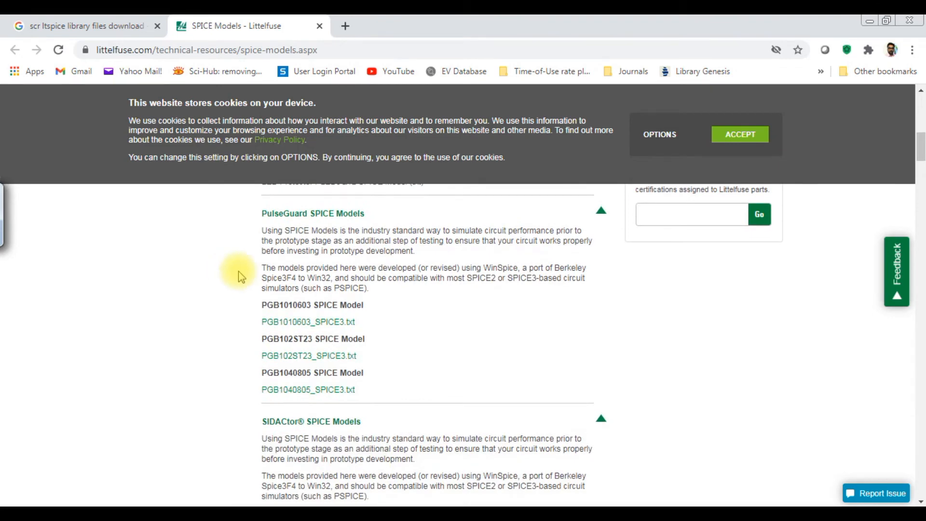
{"action": "scroll", "coordinate": [224, 279], "scroll_direction": "down", "scroll_amount": 6}
{"action": "scroll", "coordinate": [240, 276], "scroll_direction": "down", "scroll_amount": 1}
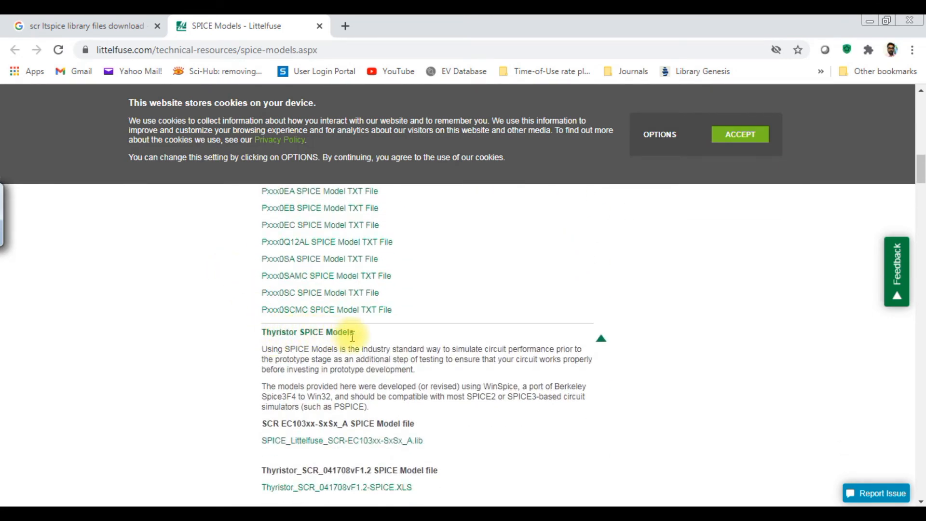
{"action": "scroll", "coordinate": [223, 351], "scroll_direction": "down", "scroll_amount": 3}
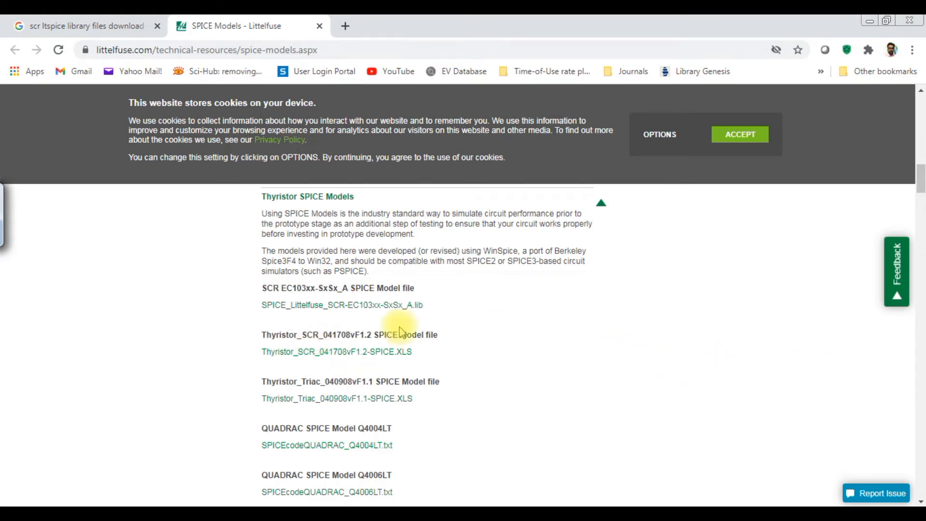
{"action": "right_click", "coordinate": [306, 307]}
{"action": "left_click", "coordinate": [368, 318]}
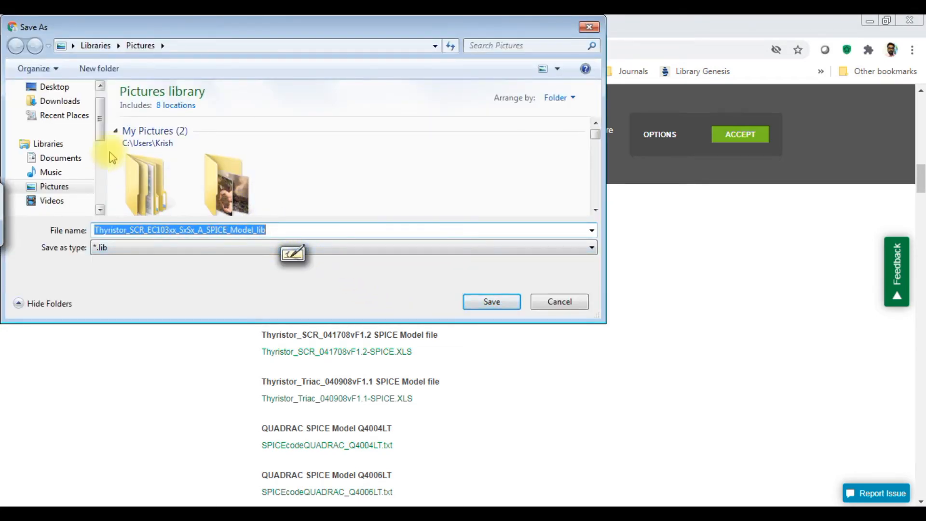
Save the model file as Thyristor_SCR_EC103xx_SxSx_A_SPICE_Model_lib in the LT Spice folder on drive D, replacing the existing copy
{"action": "left_click_drag", "start_coordinate": [101, 121], "coordinate": [101, 115]}
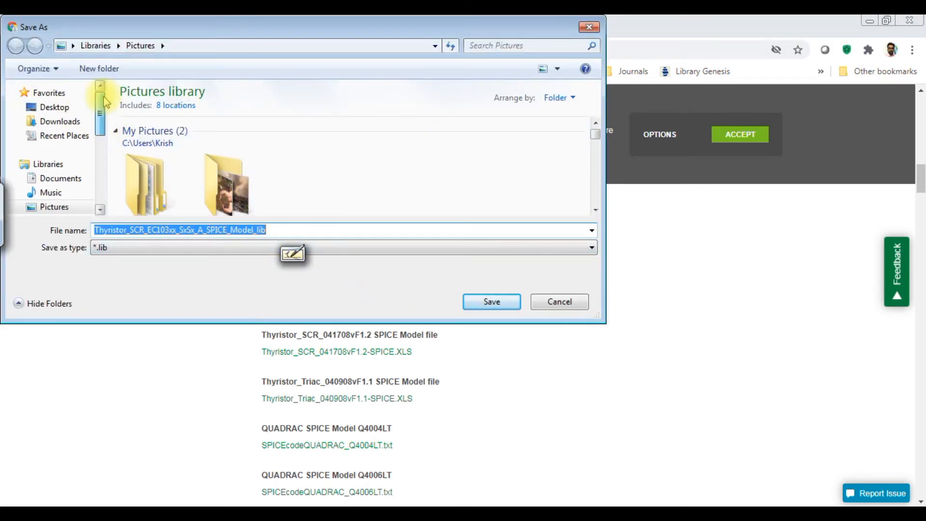
{"action": "left_click", "coordinate": [57, 106]}
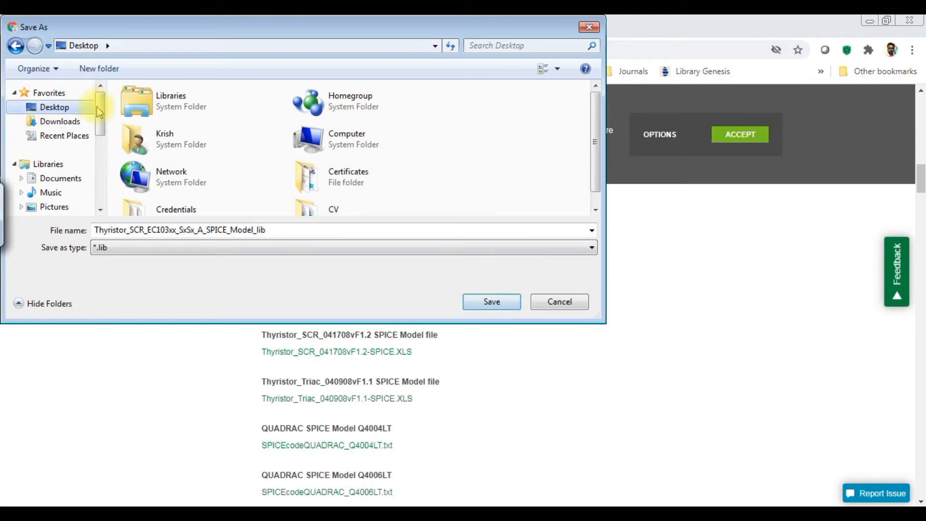
{"action": "left_click_drag", "start_coordinate": [100, 115], "coordinate": [100, 159]}
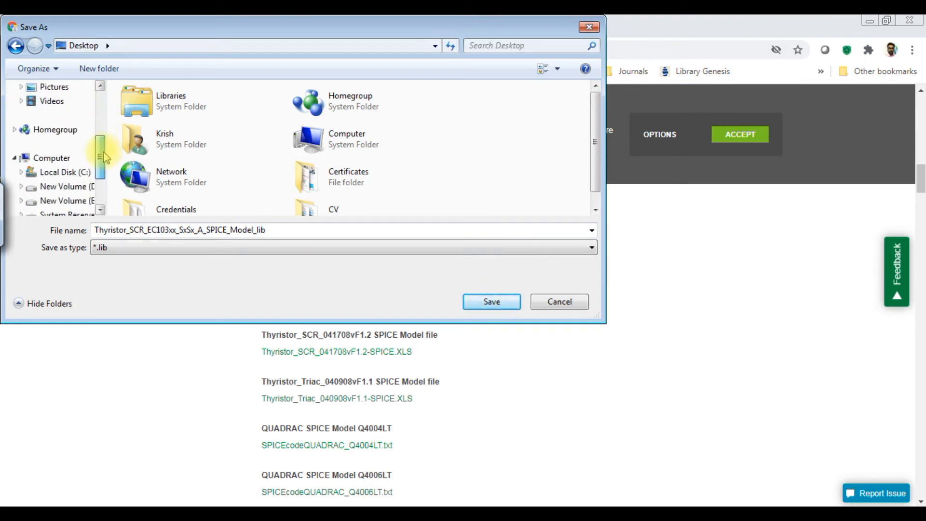
{"action": "left_click", "coordinate": [72, 187]}
{"action": "left_click", "coordinate": [195, 164]}
{"action": "key", "text": "l"}
{"action": "key", "text": "t"}
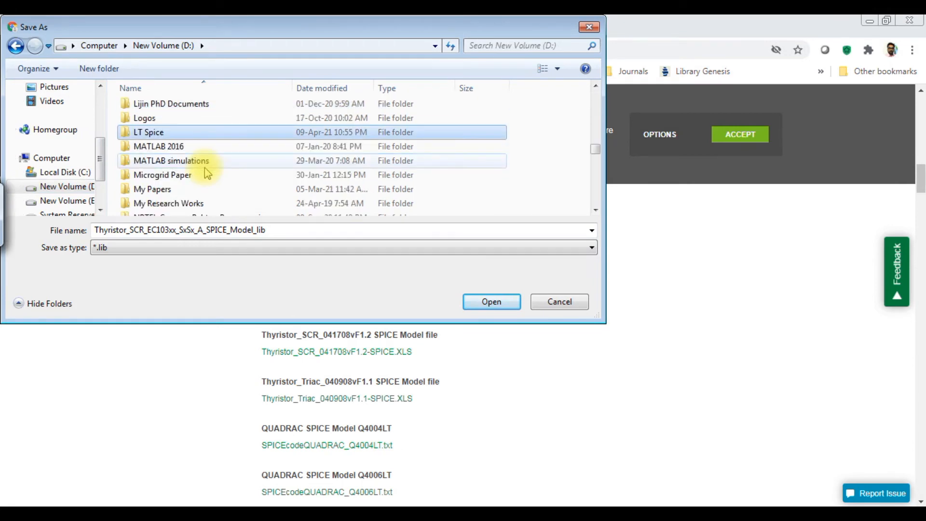
{"action": "double_click", "coordinate": [173, 133]}
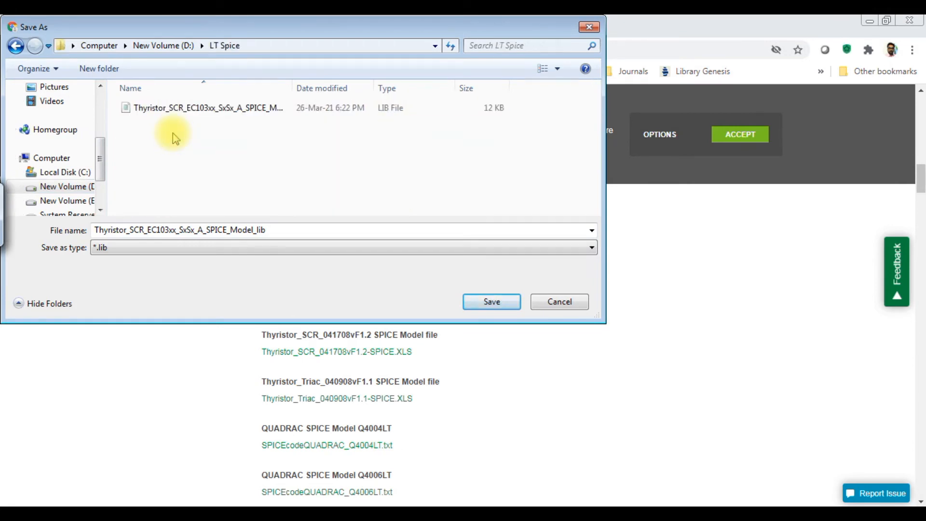
{"action": "left_click_drag", "start_coordinate": [295, 85], "coordinate": [333, 85]}
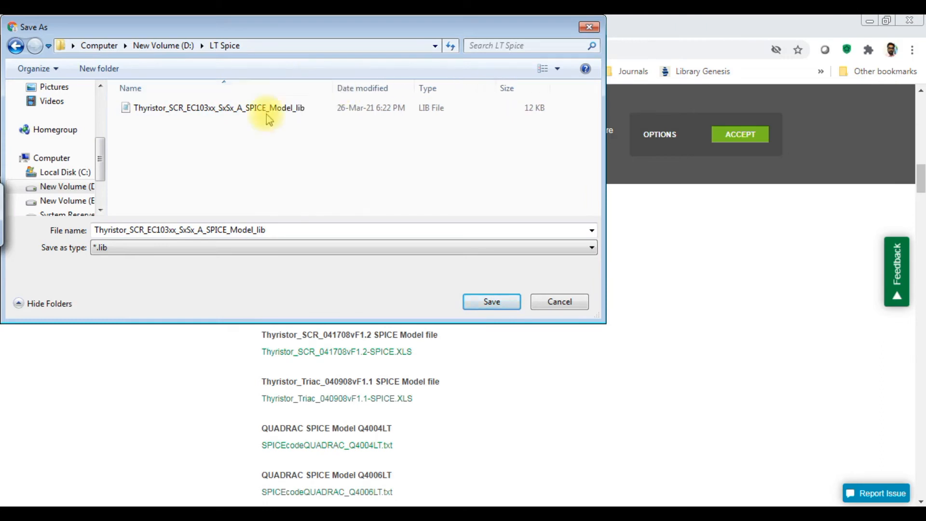
{"action": "left_click", "coordinate": [502, 304]}
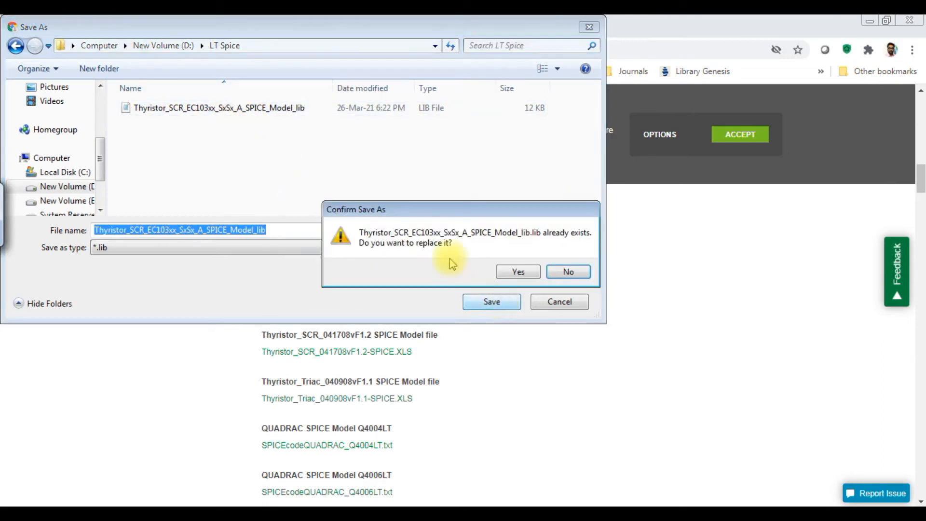
{"action": "left_click", "coordinate": [527, 273]}
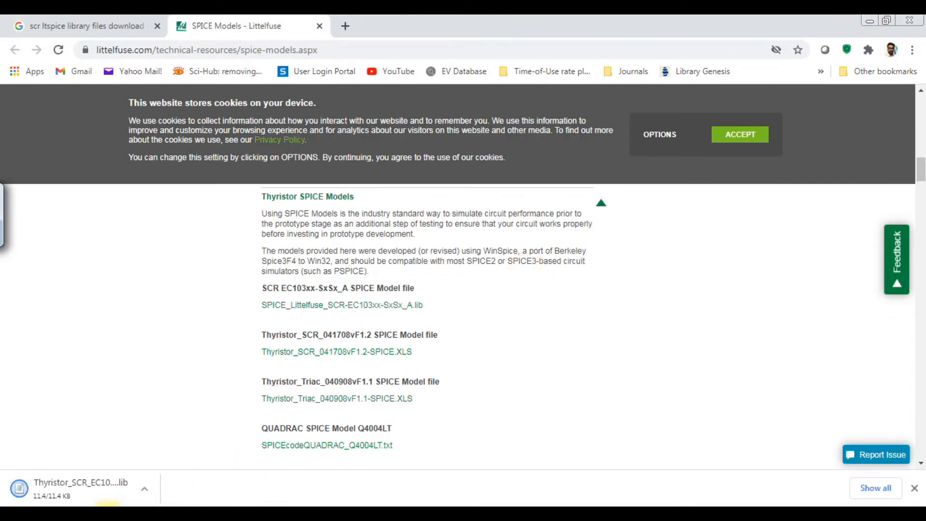
Switch to the LT Spice folder in the file explorer and open the downloaded thyristor .lib file with Notepad
{"action": "mouse_move", "coordinate": [108, 505]}
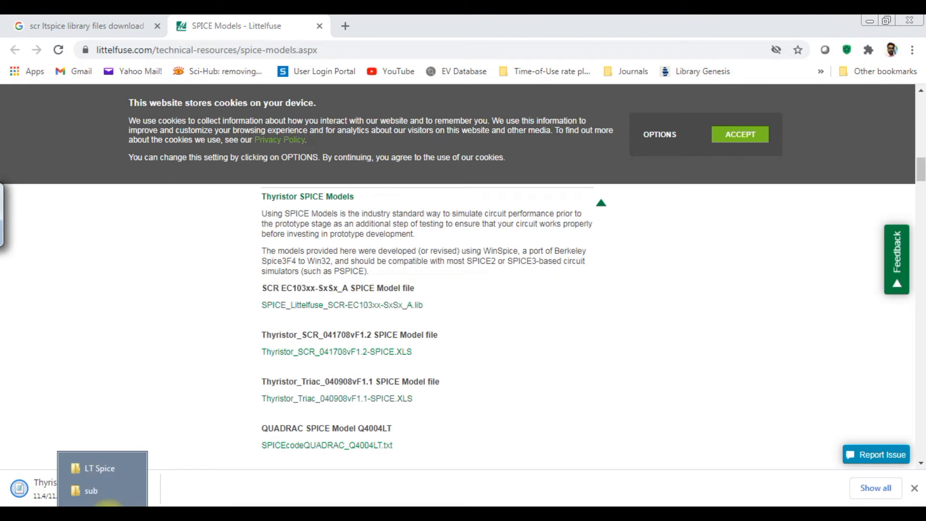
{"action": "left_click", "coordinate": [107, 469]}
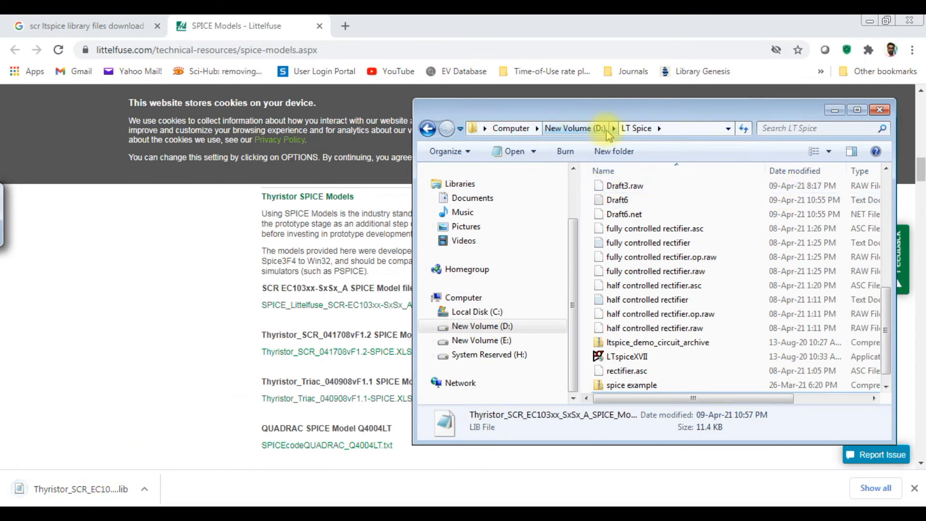
{"action": "left_click", "coordinate": [857, 110]}
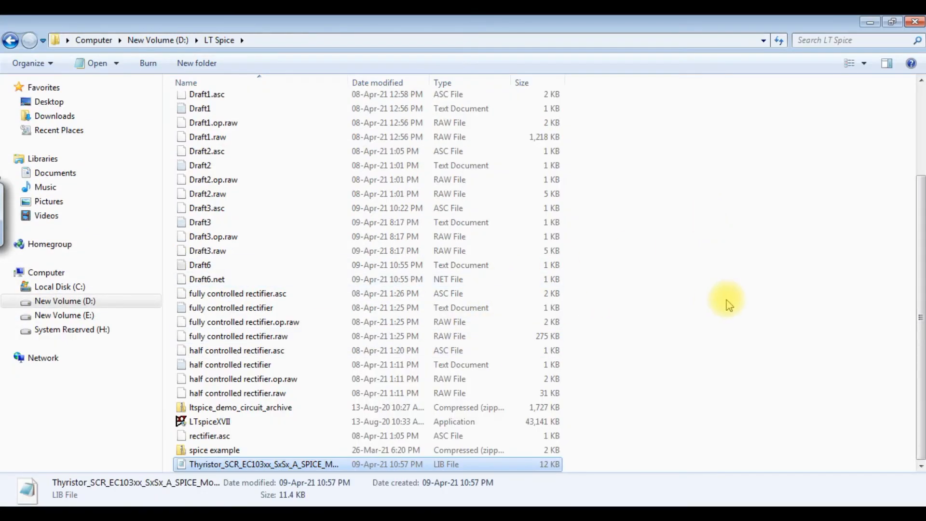
{"action": "right_click", "coordinate": [310, 467]}
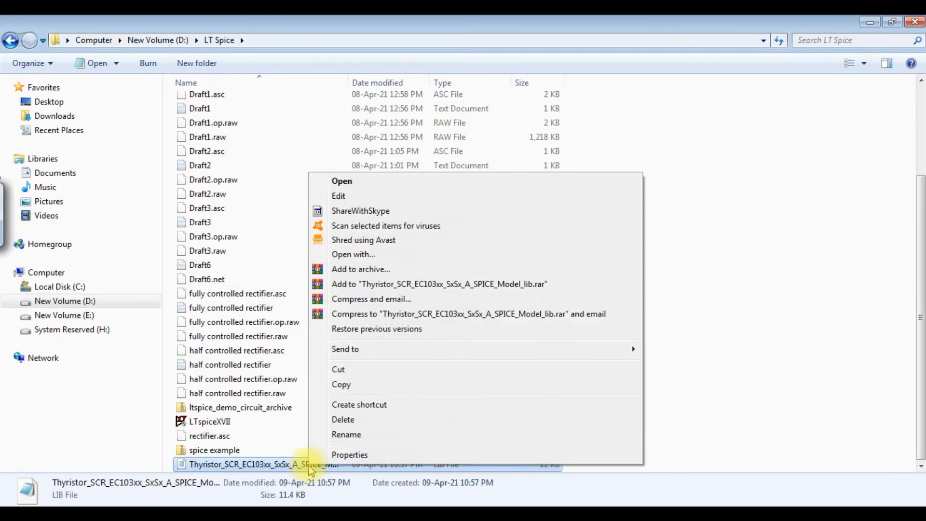
{"action": "left_click", "coordinate": [479, 255]}
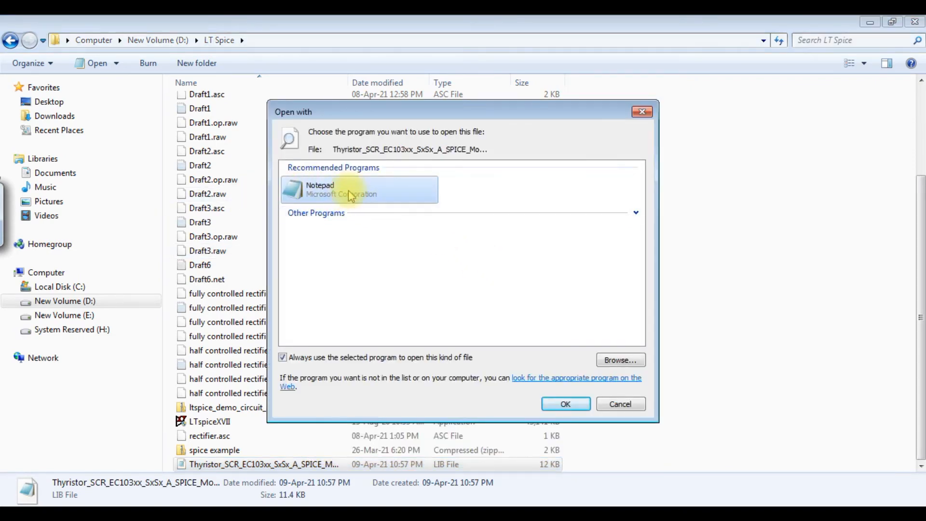
{"action": "left_click", "coordinate": [565, 403]}
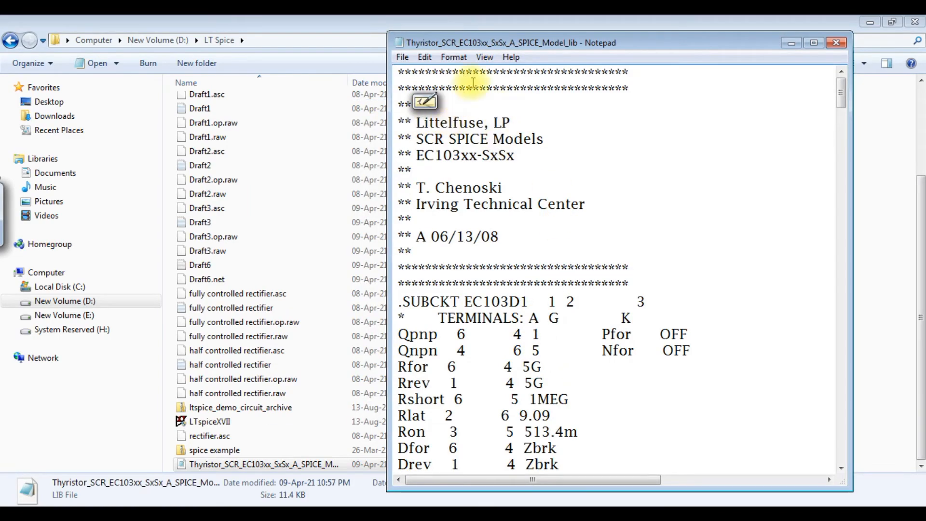
Look through the library's .SUBCKT definitions and copy the model name EC103D1 from the first one
{"action": "scroll", "coordinate": [496, 144], "scroll_direction": "down", "scroll_amount": 5}
{"action": "scroll", "coordinate": [559, 189], "scroll_direction": "down", "scroll_amount": 20}
{"action": "scroll", "coordinate": [560, 190], "scroll_direction": "down", "scroll_amount": 13}
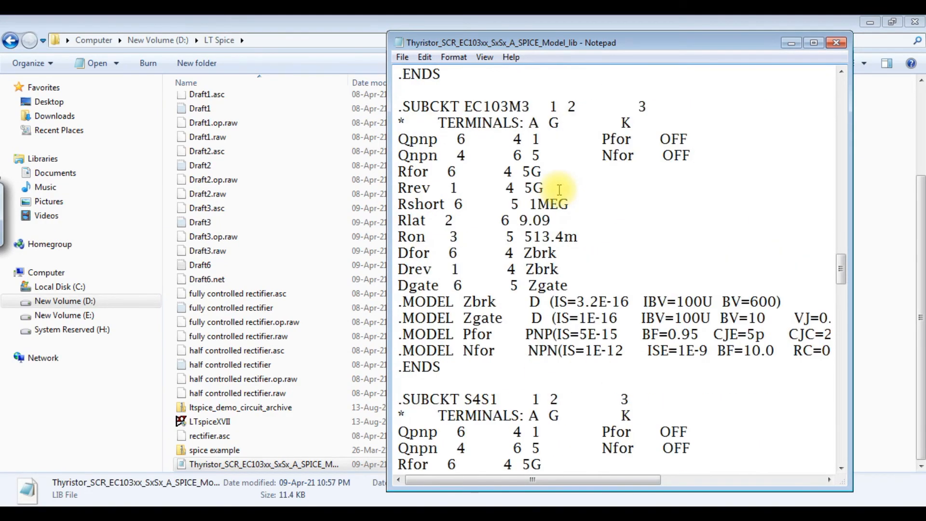
{"action": "scroll", "coordinate": [554, 186], "scroll_direction": "down", "scroll_amount": 1}
{"action": "scroll", "coordinate": [552, 188], "scroll_direction": "up", "scroll_amount": 12}
{"action": "left_click_drag", "start_coordinate": [842, 241], "coordinate": [841, 121]}
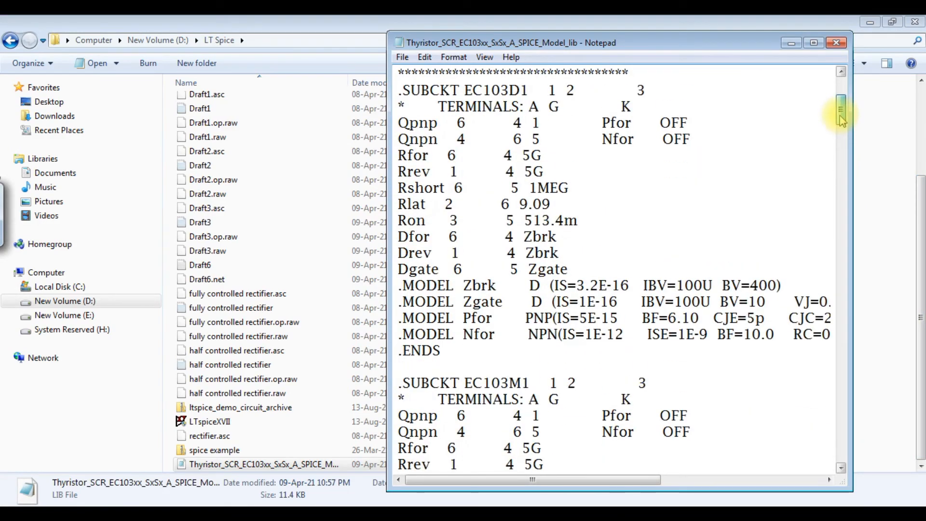
{"action": "left_click_drag", "start_coordinate": [465, 89], "coordinate": [530, 90]}
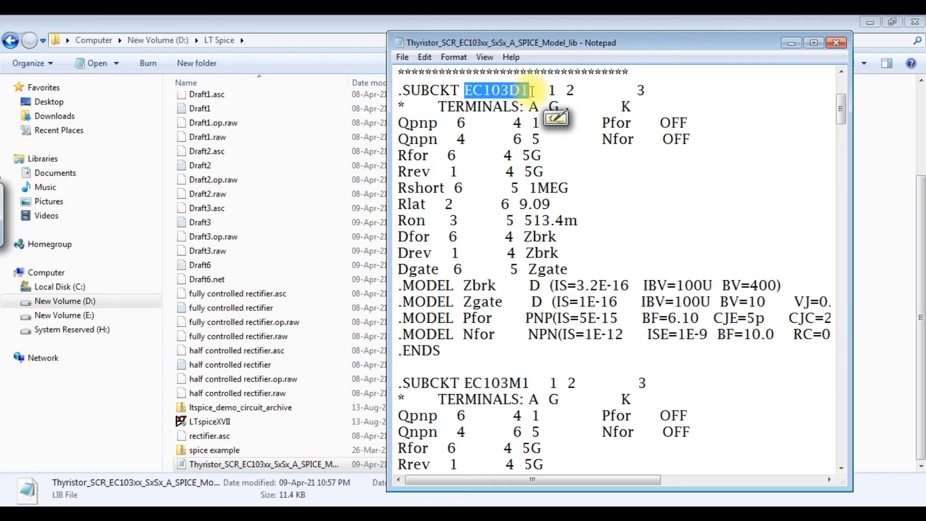
{"action": "left_click", "coordinate": [555, 88]}
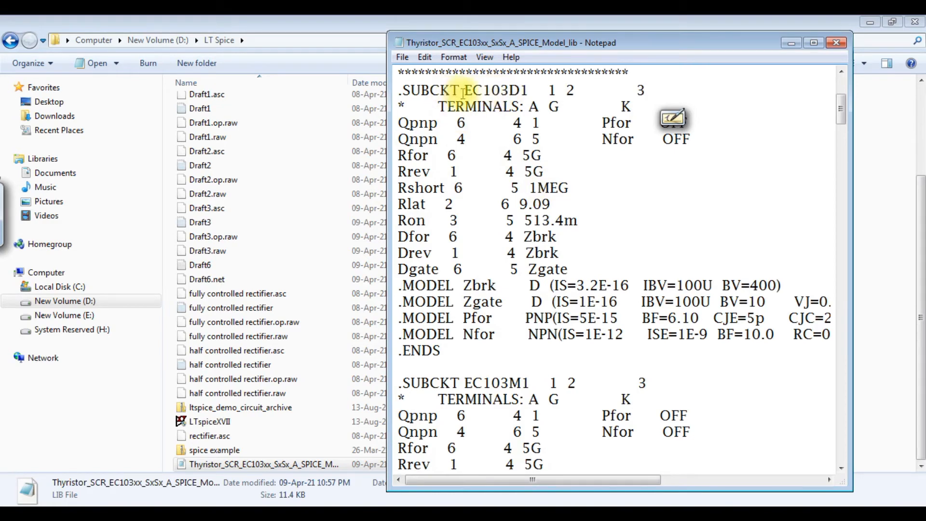
{"action": "mouse_move", "coordinate": [466, 90]}
{"action": "left_mouse_down"}
{"action": "mouse_move", "coordinate": [529, 91]}
{"action": "mouse_move", "coordinate": [465, 91]}
{"action": "left_mouse_up"}
{"action": "key", "text": "ctrl+c"}
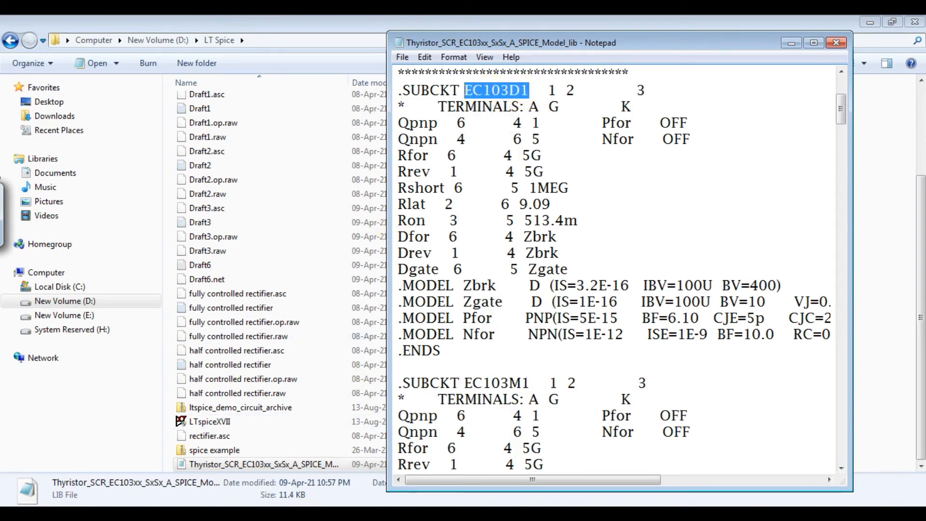
Switch to LTspice and replace the value of thyristor U1 with the copied model name EC103D1
{"action": "key", "text": "alt+Tab"}
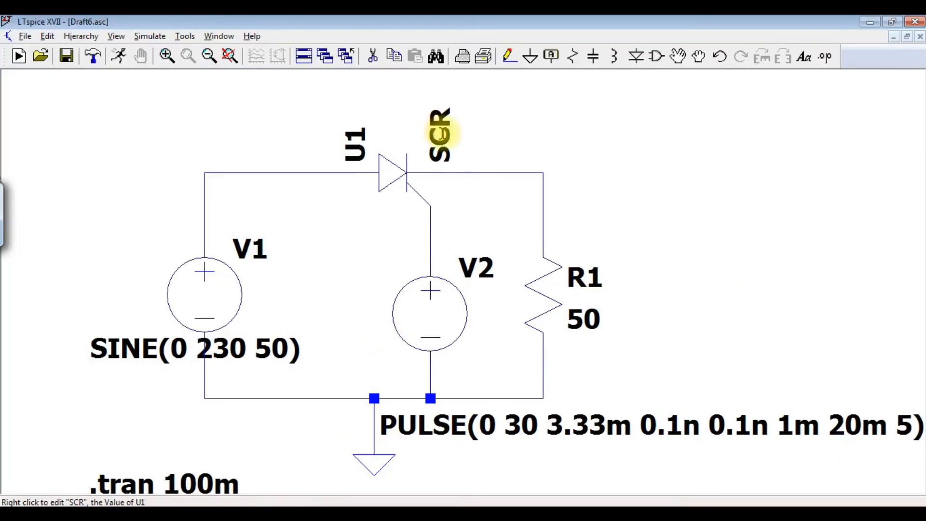
{"action": "right_click", "coordinate": [442, 135]}
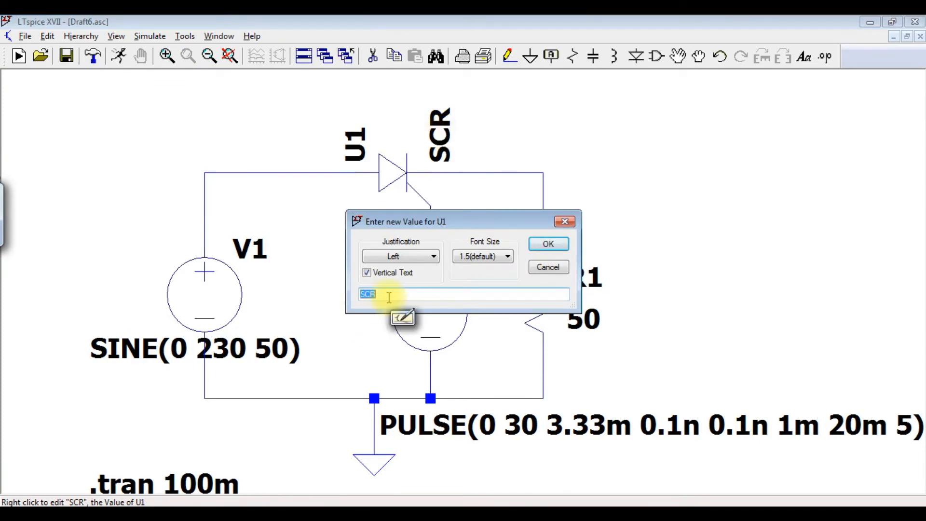
{"action": "key", "text": "ctrl+v"}
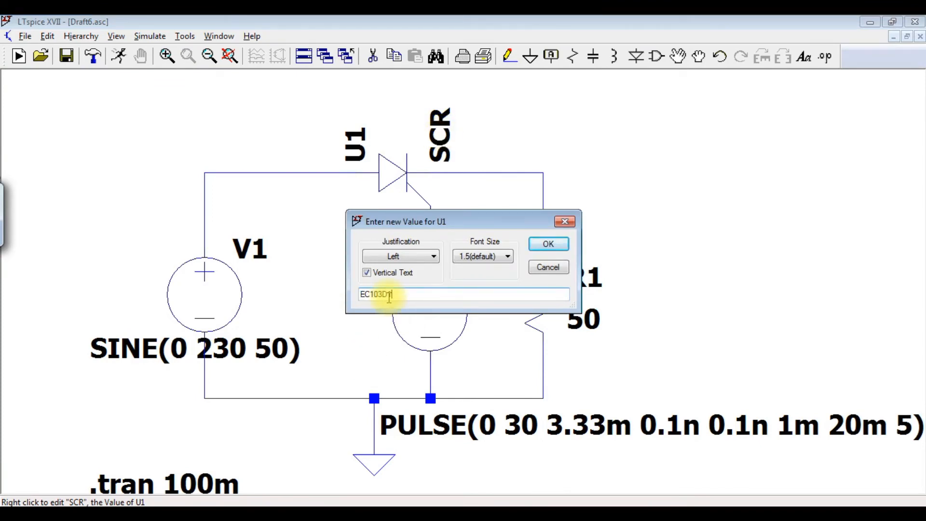
{"action": "left_click", "coordinate": [546, 244]}
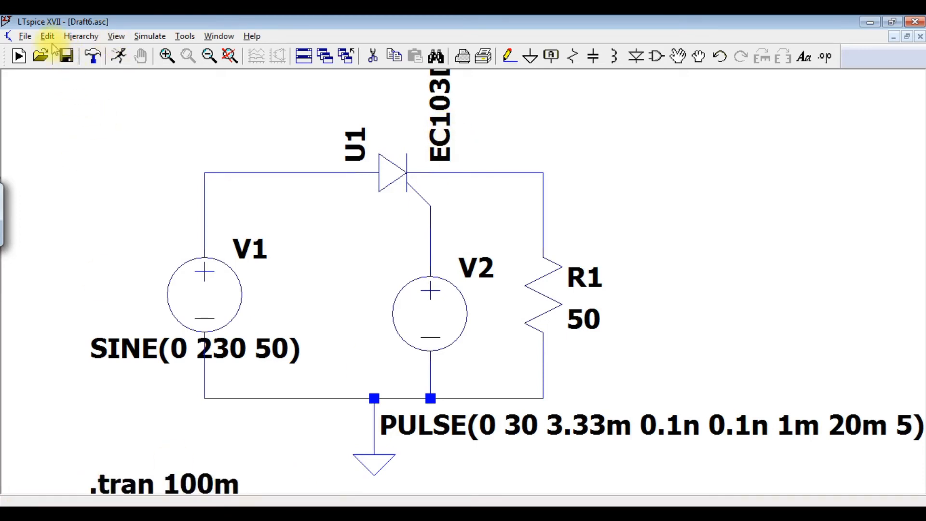
View the schematic's SPICE netlist to check the model name used for U1, and close it
{"action": "left_click", "coordinate": [115, 37]}
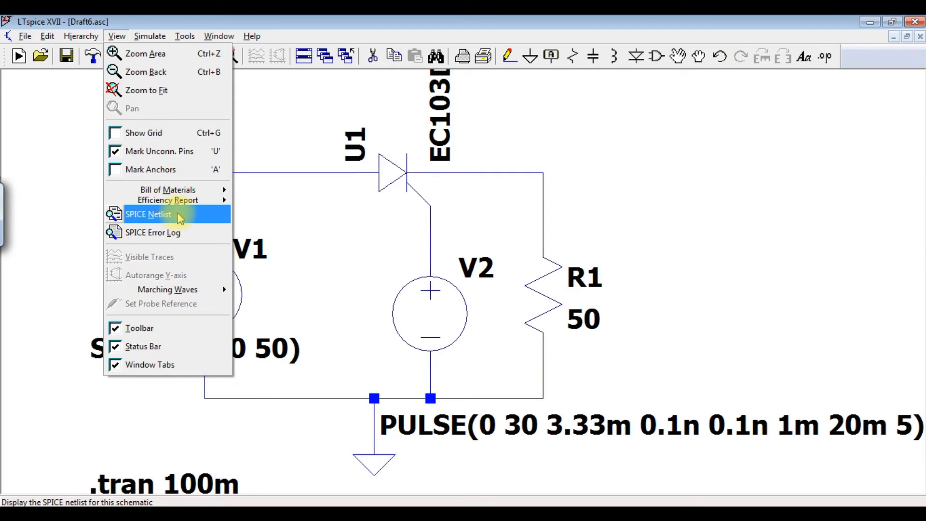
{"action": "left_click", "coordinate": [179, 216]}
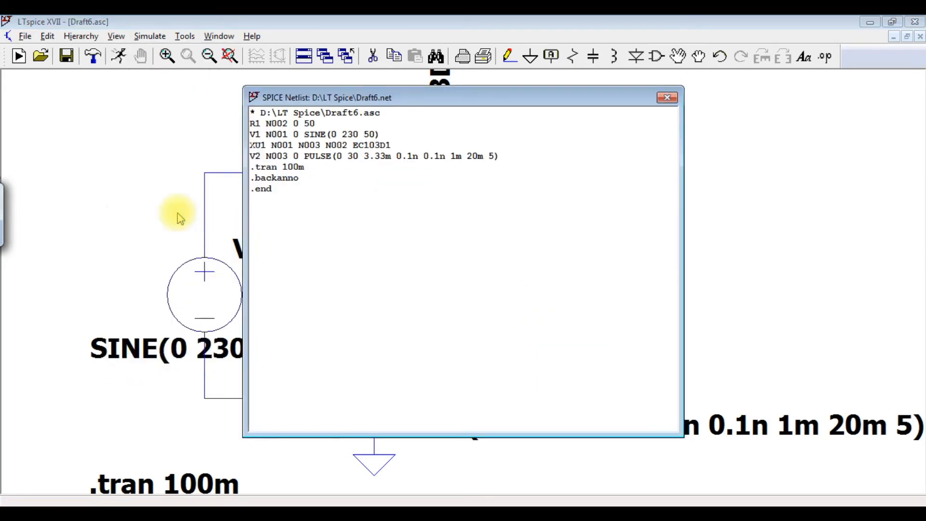
{"action": "left_click", "coordinate": [667, 97]}
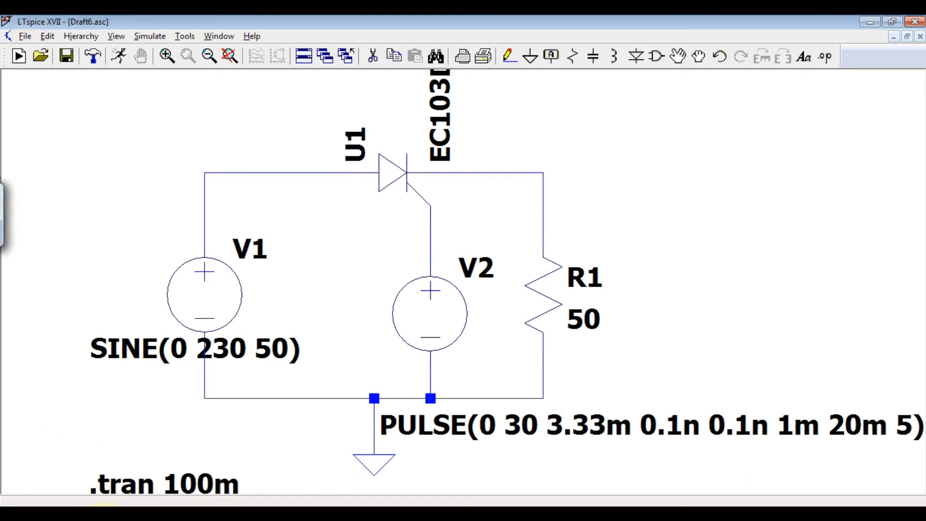
Switch to the file explorer's sub window and browse from Documents through LTspiceXVII and lib to the sub folder
{"action": "left_click", "coordinate": [103, 505]}
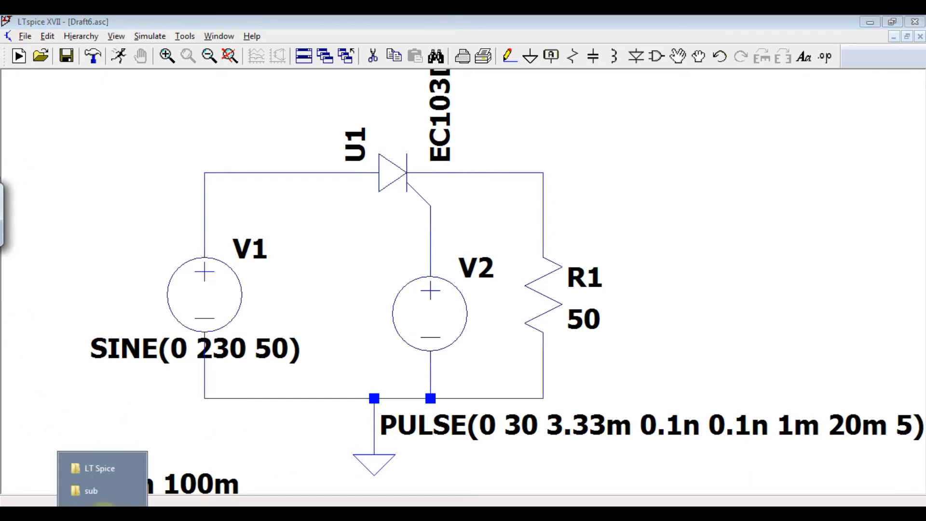
{"action": "left_click", "coordinate": [107, 498]}
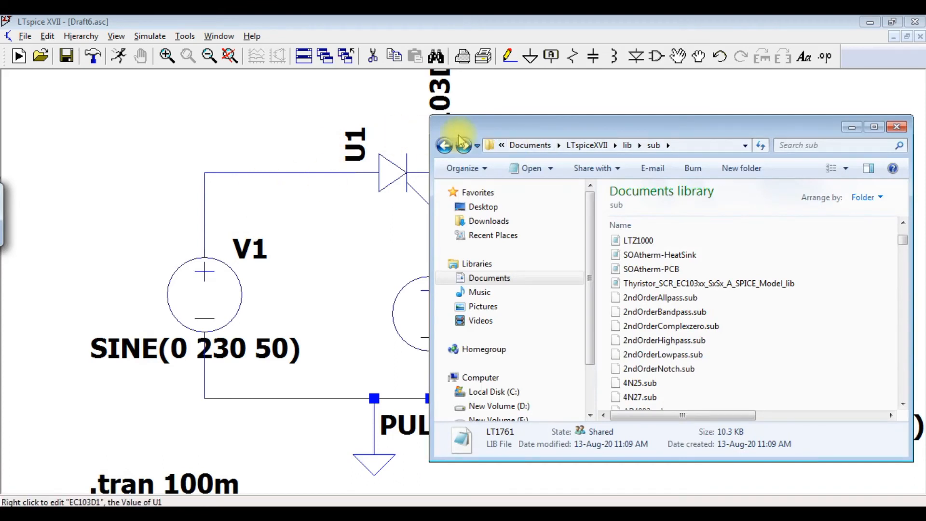
{"action": "left_click_drag", "start_coordinate": [755, 128], "coordinate": [547, 97]}
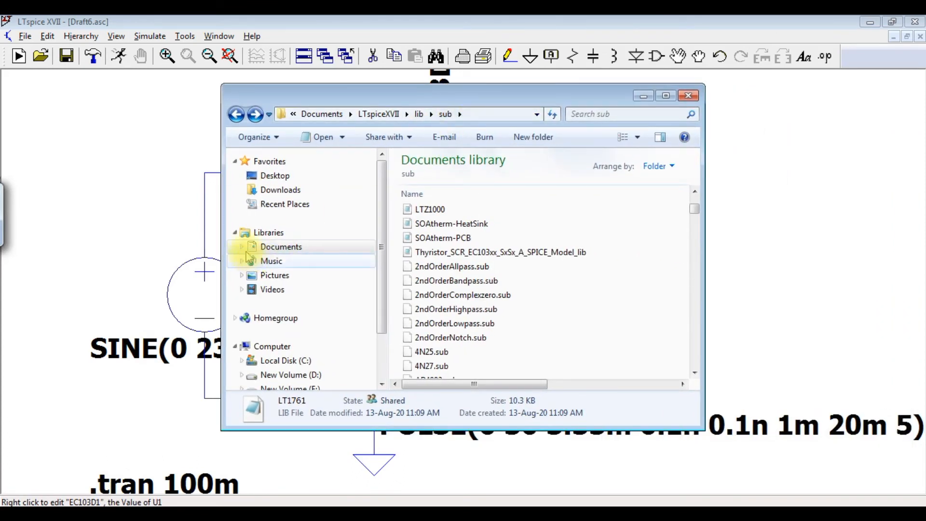
{"action": "left_click", "coordinate": [271, 249]}
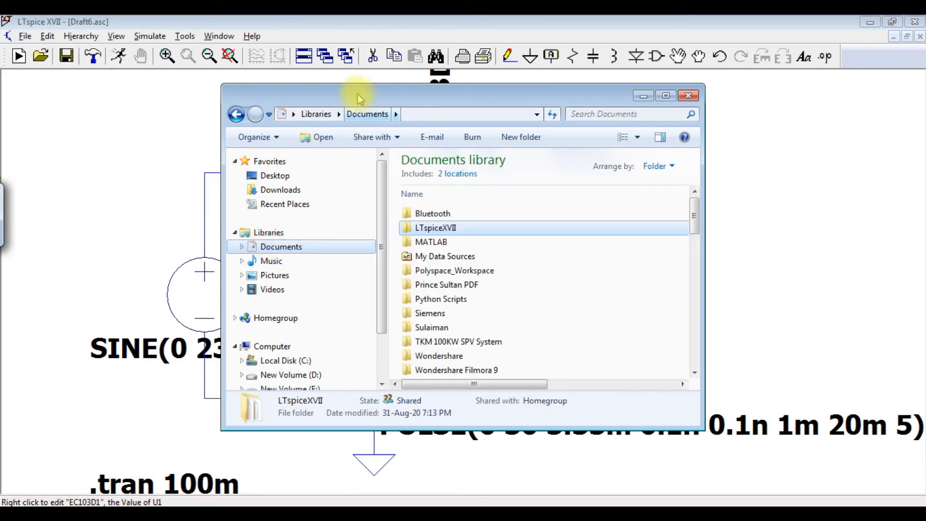
{"action": "double_click", "coordinate": [483, 229]}
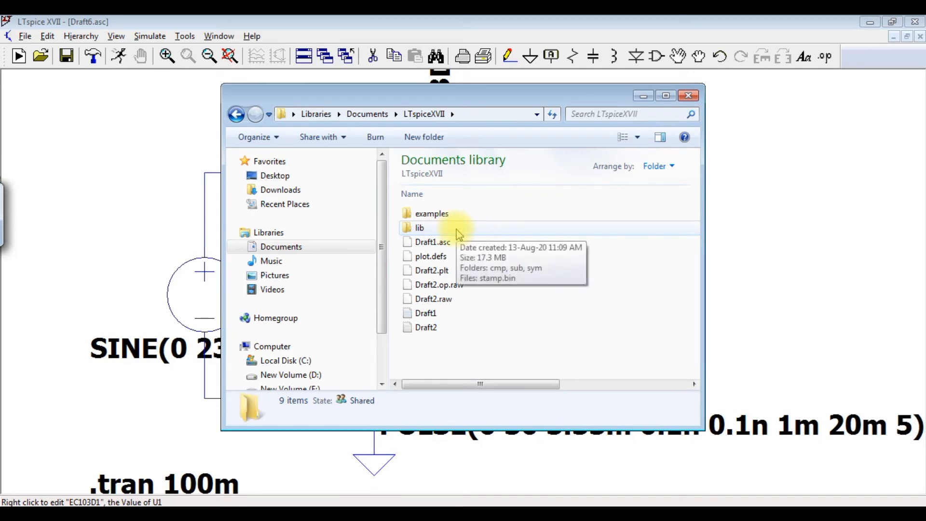
{"action": "double_click", "coordinate": [458, 229]}
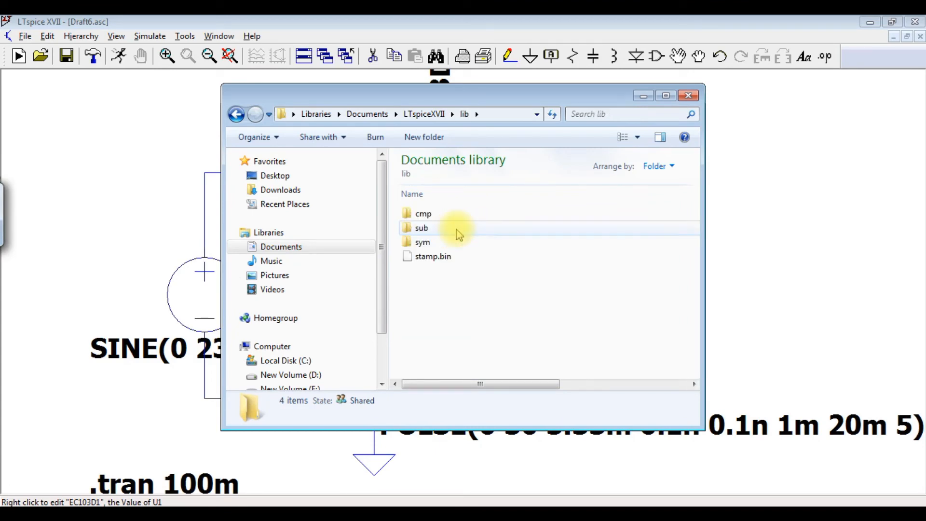
{"action": "double_click", "coordinate": [446, 228]}
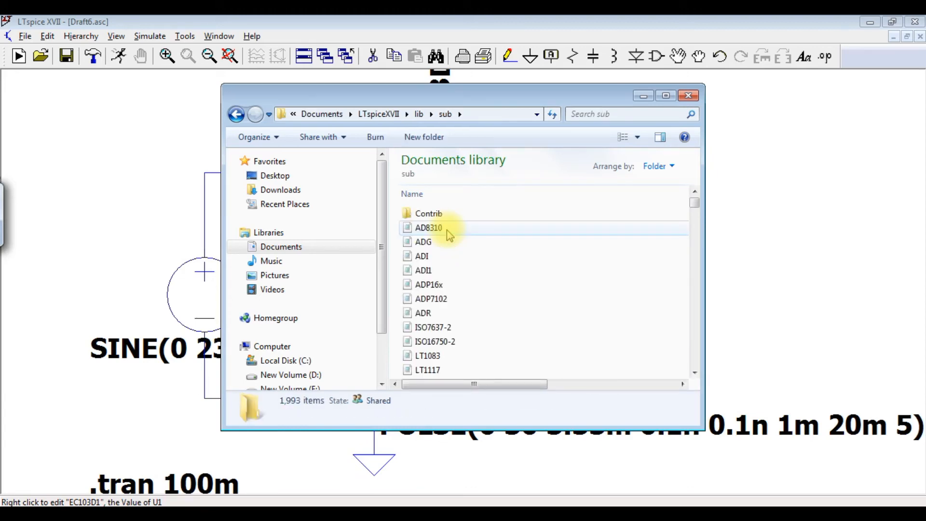
Copy the downloaded thyristor .lib file from the LT Spice folder and try to paste it into LTspice's sub folder
{"action": "left_click", "coordinate": [99, 512]}
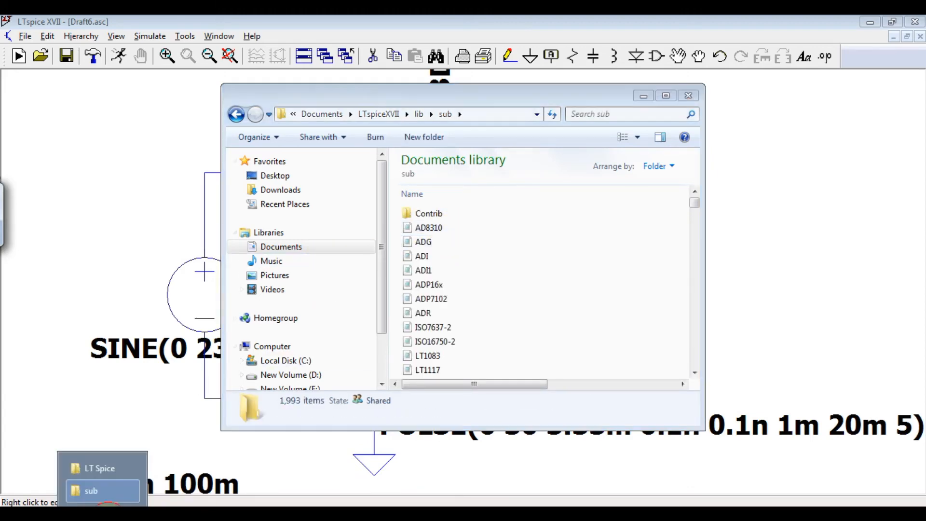
{"action": "left_click", "coordinate": [101, 470]}
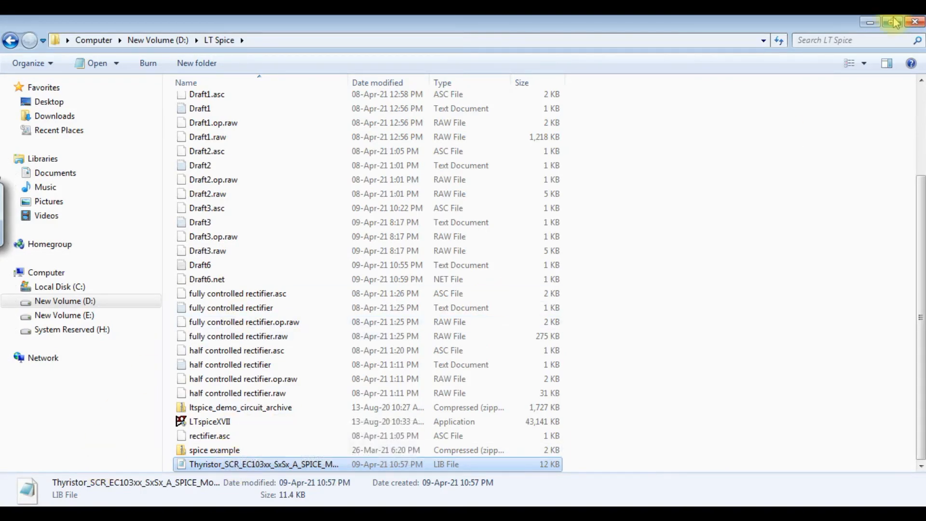
{"action": "right_click", "coordinate": [282, 470]}
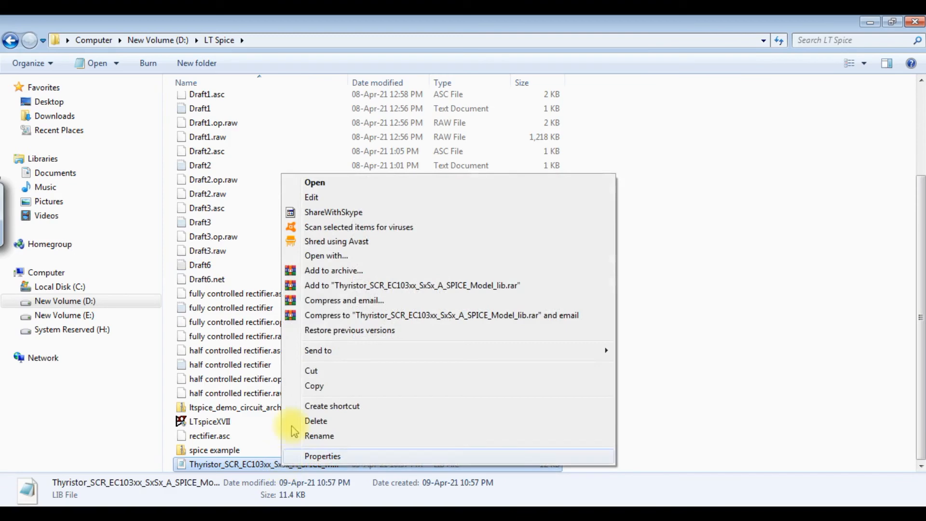
{"action": "left_click", "coordinate": [335, 383]}
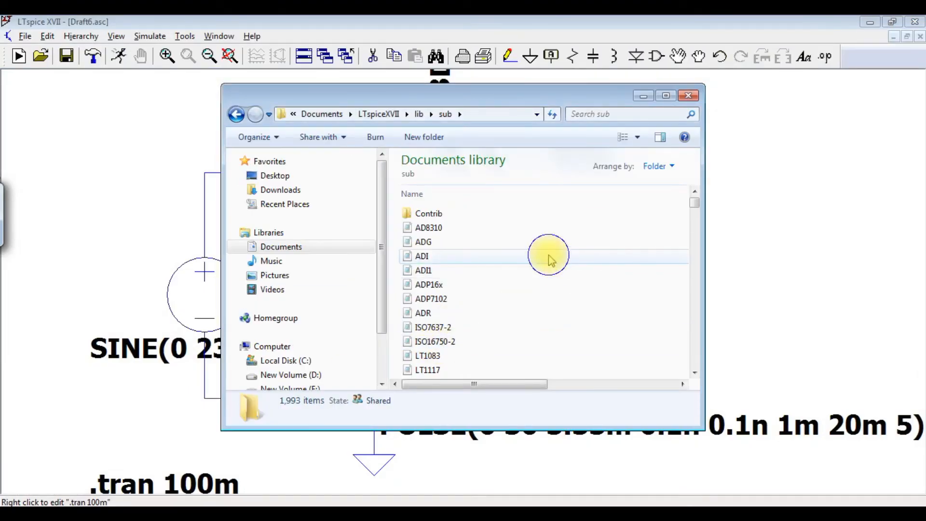
{"action": "right_click", "coordinate": [548, 255]}
{"action": "left_click", "coordinate": [600, 352]}
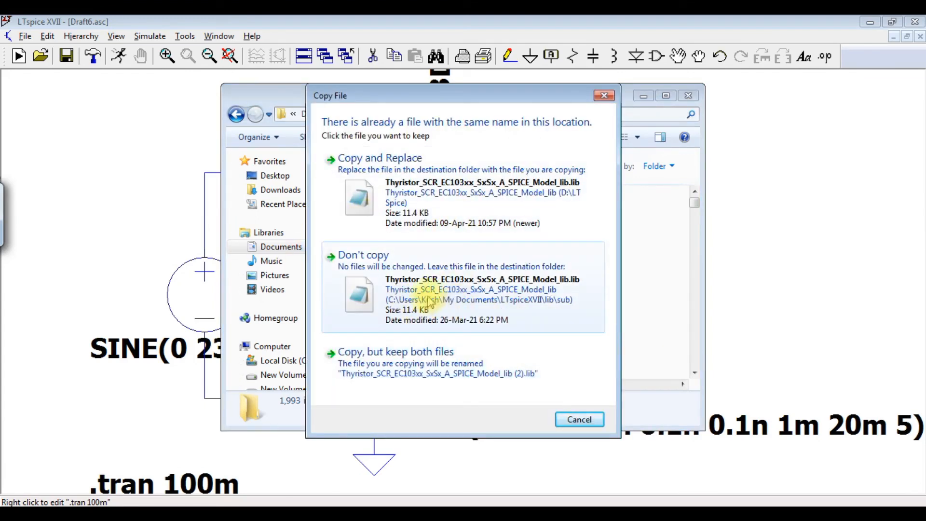
{"action": "left_click", "coordinate": [604, 95]}
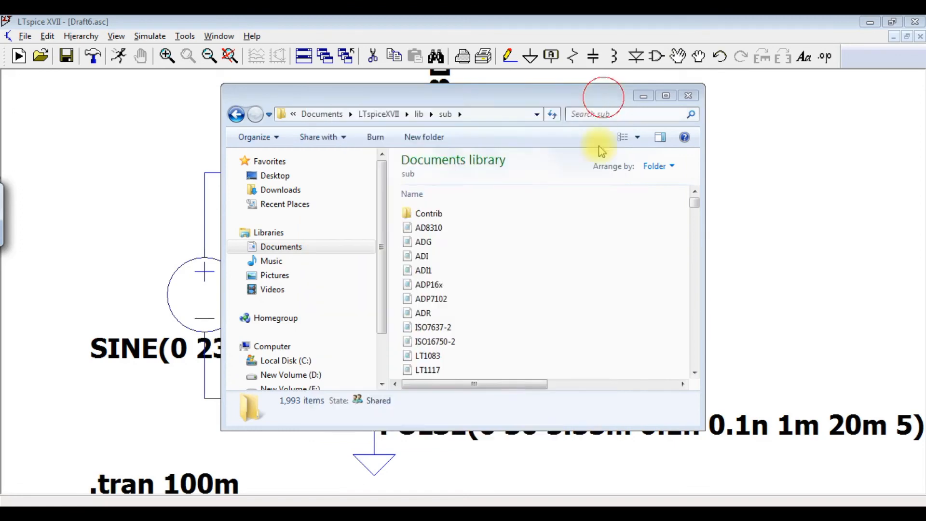
Find the thyristor EC103xx library in the sub folder, copy its file name without renaming it, and minimize the folder window
{"action": "left_click", "coordinate": [693, 251]}
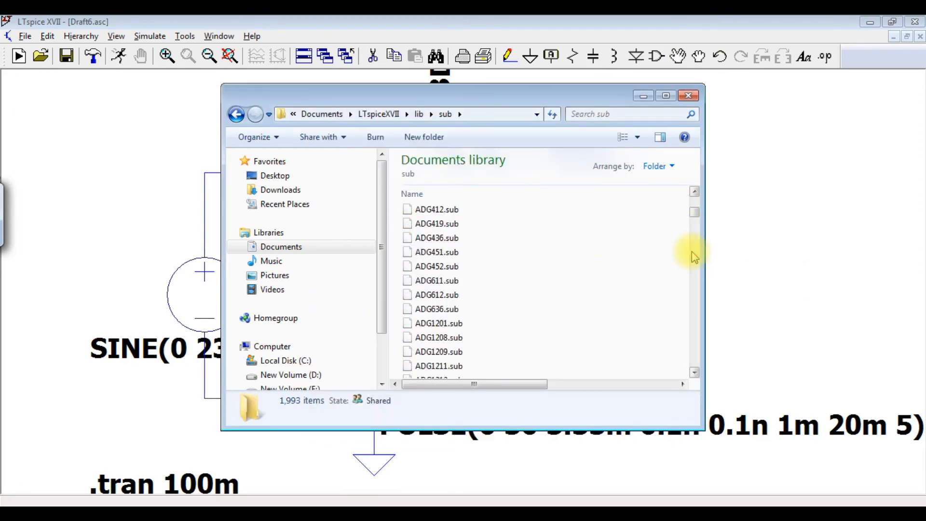
{"action": "scroll", "coordinate": [529, 292], "scroll_direction": "up", "scroll_amount": 10}
{"action": "scroll", "coordinate": [528, 294], "scroll_direction": "up", "scroll_amount": 10}
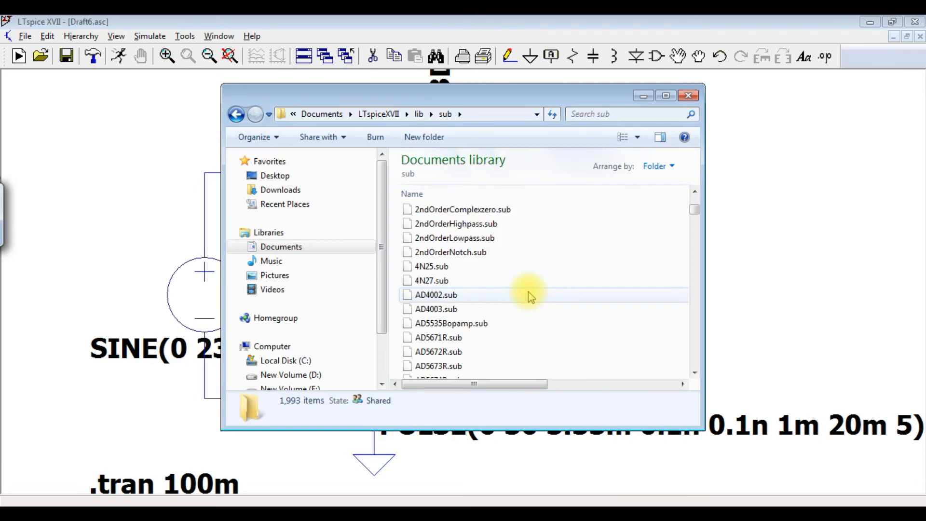
{"action": "left_click", "coordinate": [470, 296]}
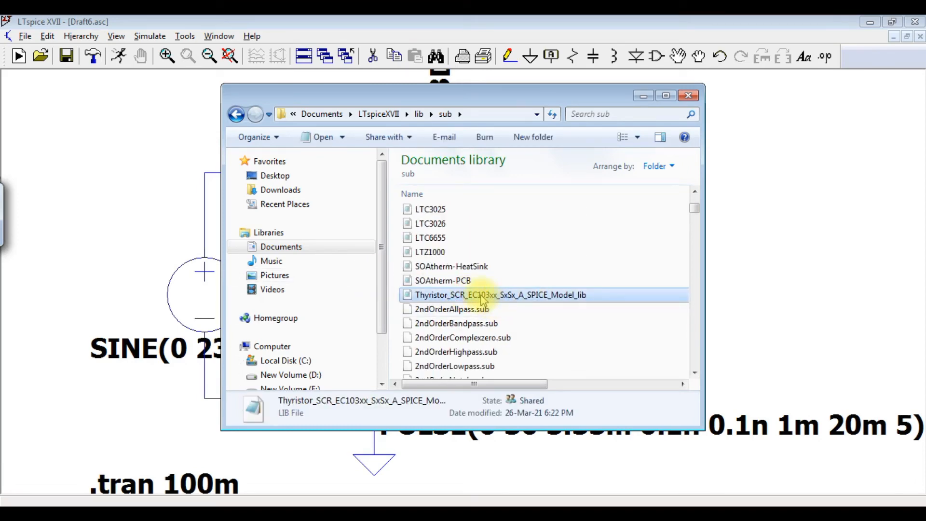
{"action": "left_click", "coordinate": [481, 297]}
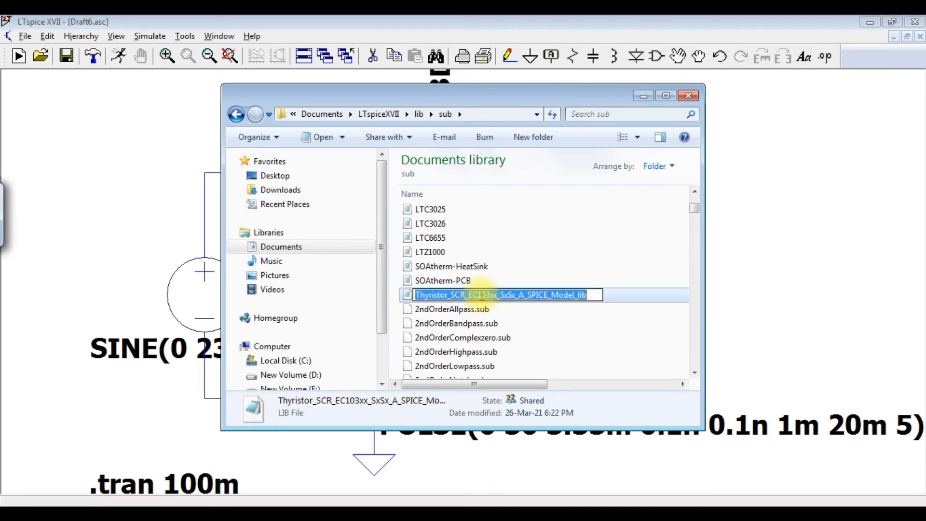
{"action": "left_click", "coordinate": [559, 314]}
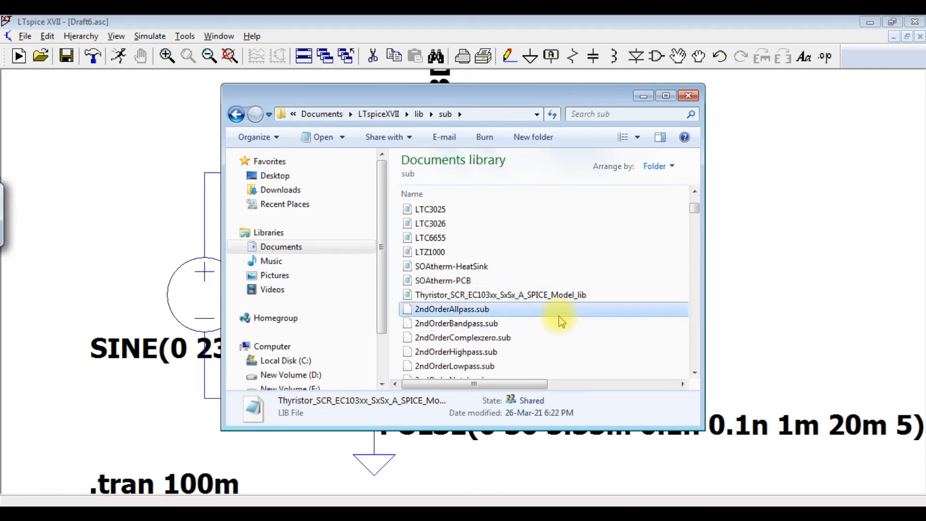
{"action": "left_click", "coordinate": [644, 97]}
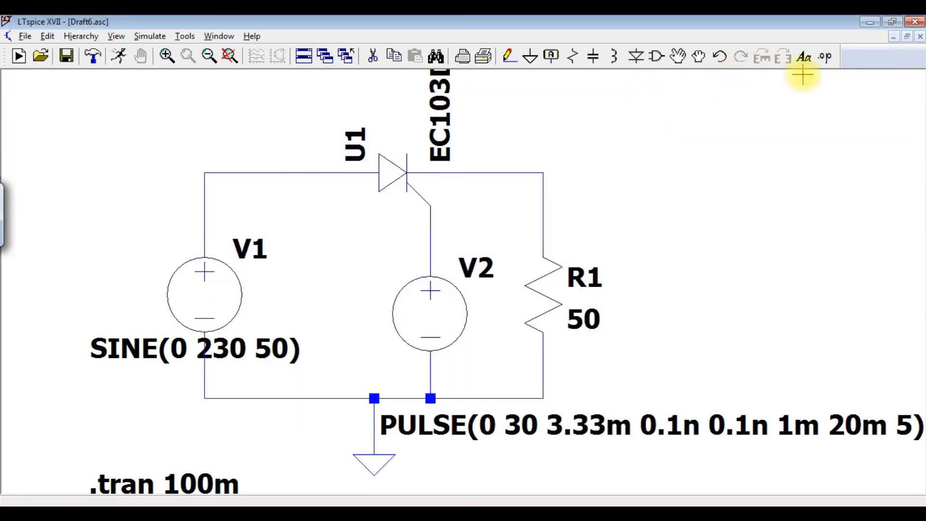
Add the SPICE directive ".lib Thyristor_SCR_EC103xx_SxSx_A_SPICE_Model_lib.lib" and place it below the .tran 100m directive
{"action": "left_click", "coordinate": [827, 58]}
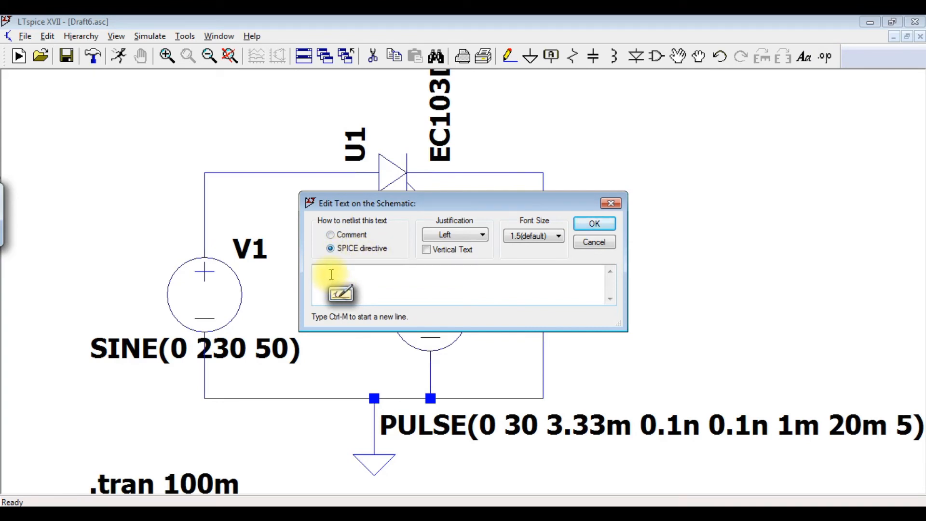
{"action": "type", "text": ".lib"}
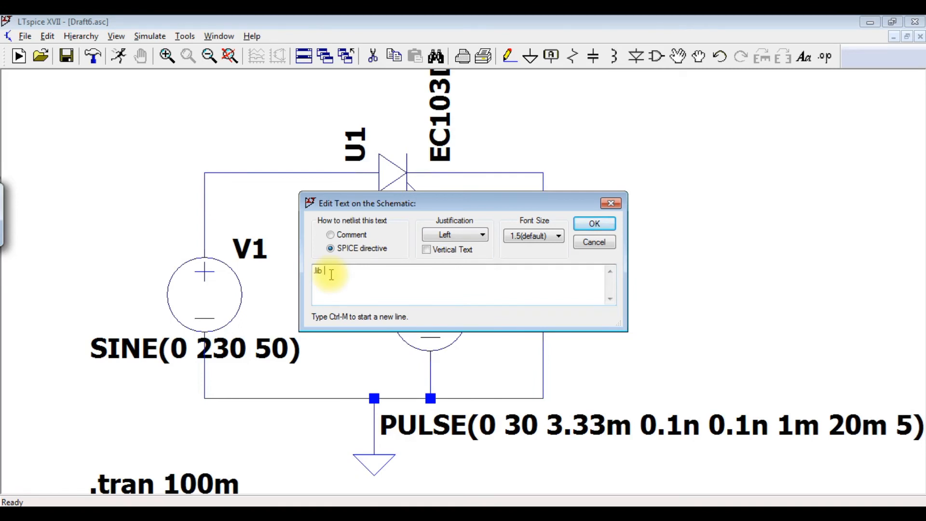
{"action": "type", "text": "Thyristor_SCR_EC103xx_SxSx_A_SPICE_Model.lib"}
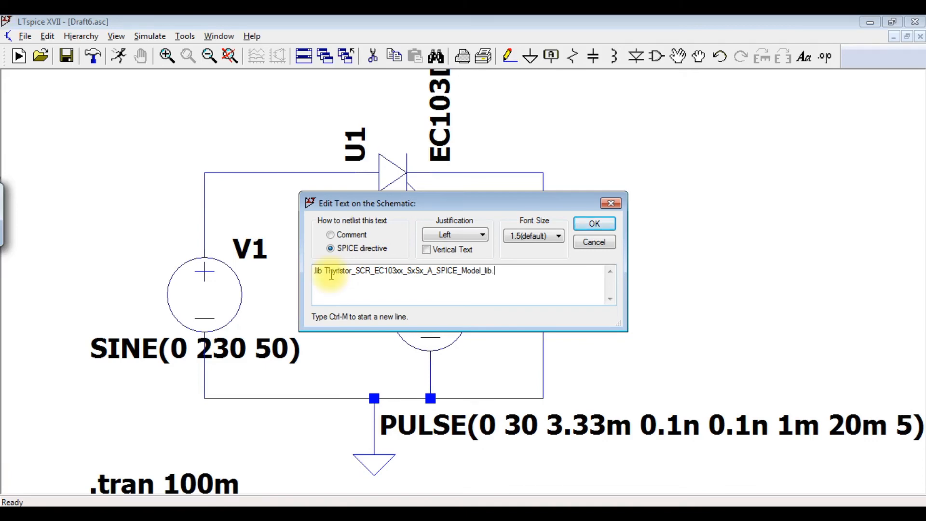
{"action": "type", "text": "lib"}
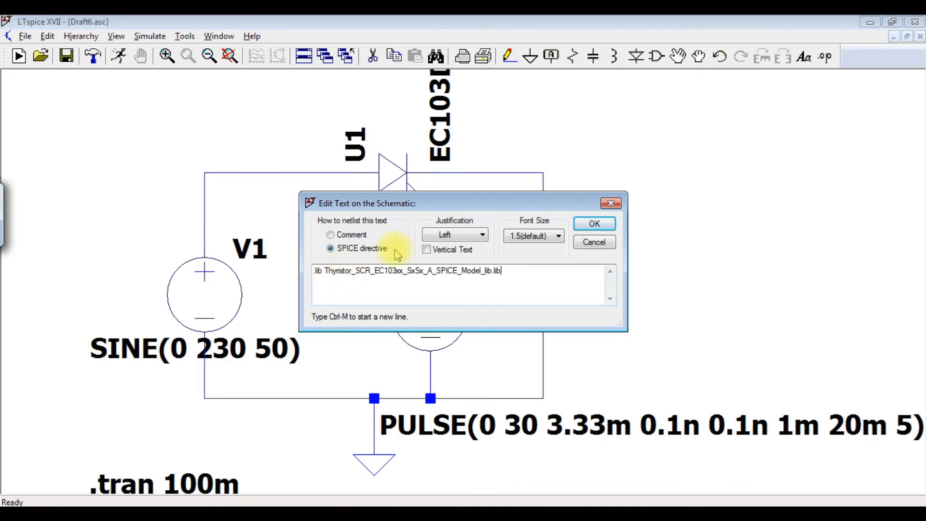
{"action": "left_click", "coordinate": [604, 228]}
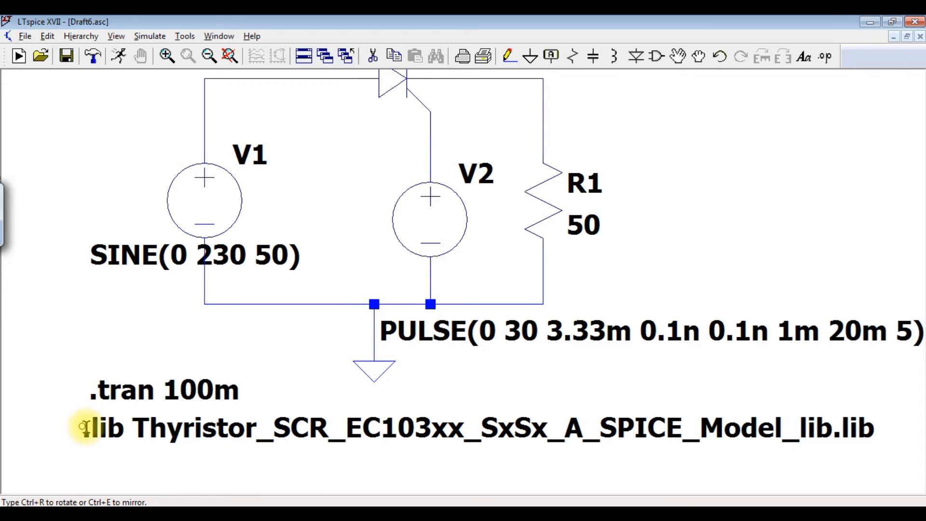
{"action": "left_click", "coordinate": [84, 428]}
Run the transient simulation and add two extra plot panes to the waveform window
{"action": "scroll", "coordinate": [253, 393], "scroll_direction": "up", "scroll_amount": 1}
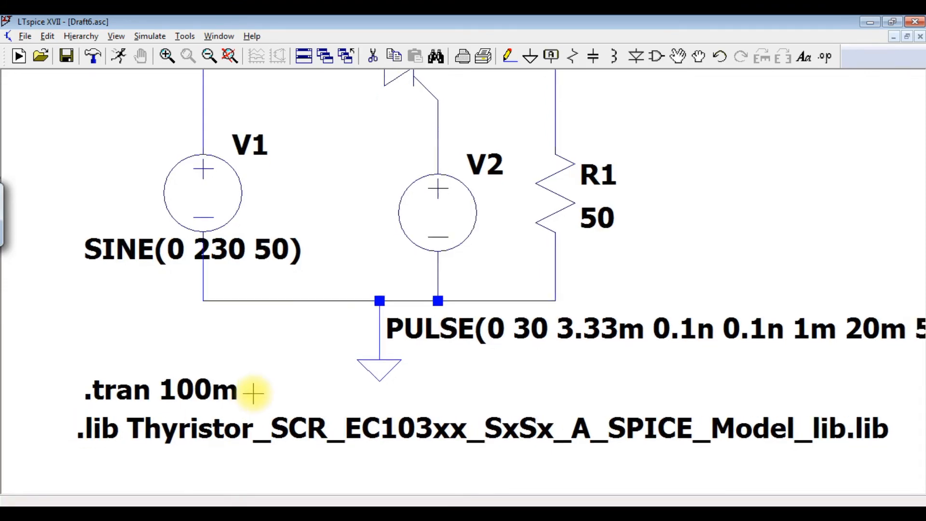
{"action": "scroll", "coordinate": [253, 393], "scroll_direction": "down", "scroll_amount": 1}
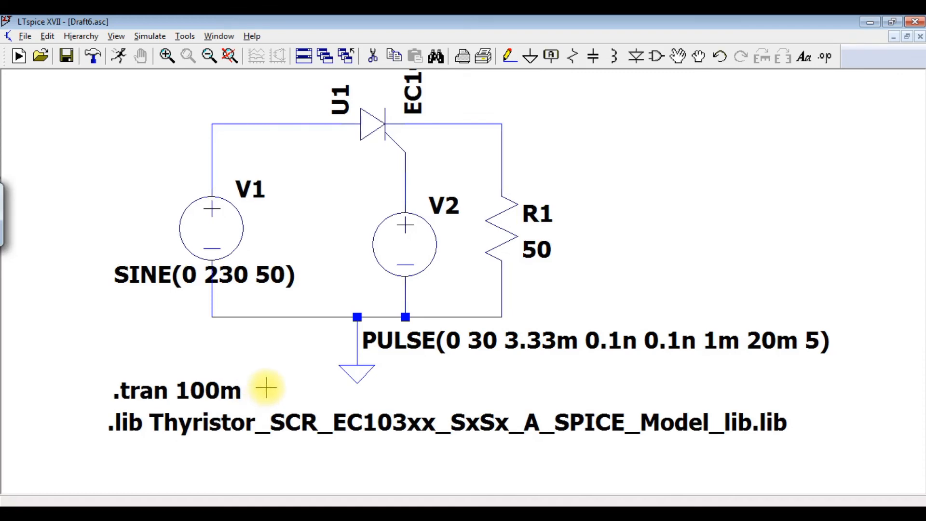
{"action": "scroll", "coordinate": [267, 389], "scroll_direction": "down", "scroll_amount": 1}
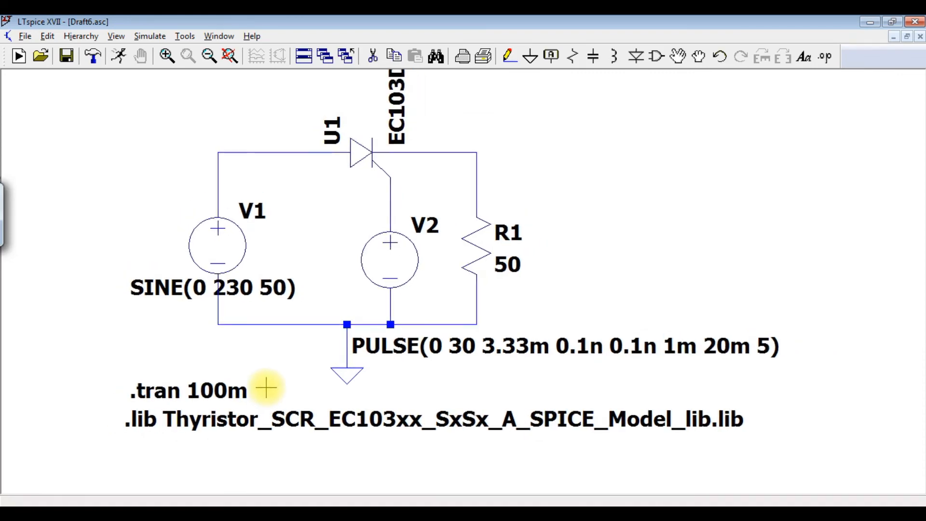
{"action": "scroll", "coordinate": [267, 388], "scroll_direction": "down", "scroll_amount": 1}
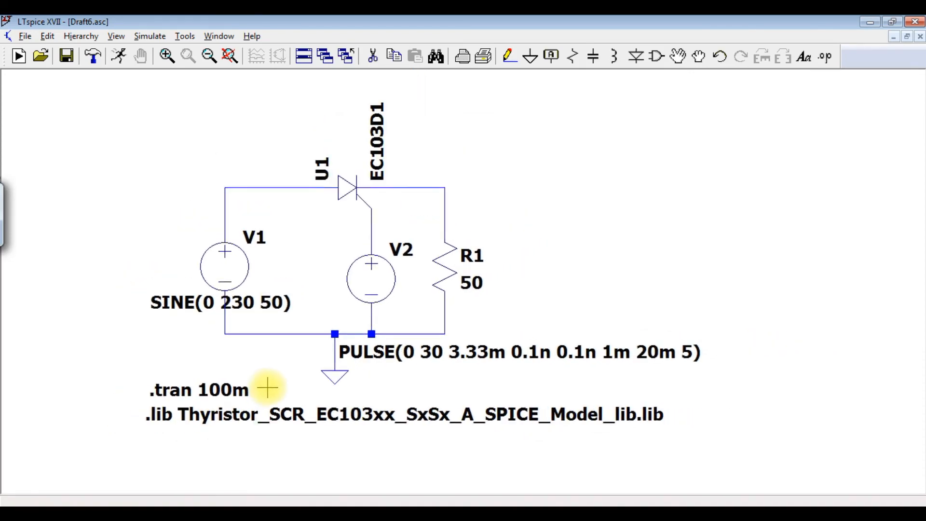
{"action": "left_click", "coordinate": [117, 62]}
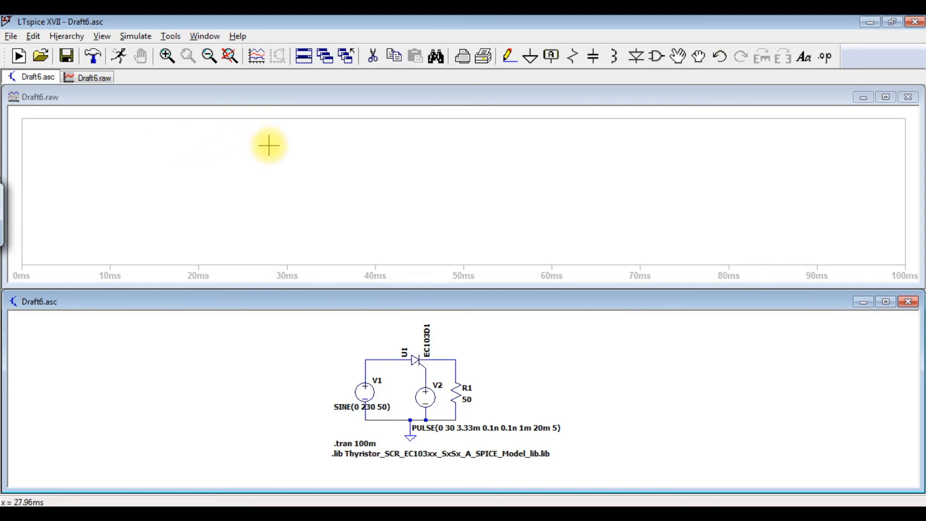
{"action": "right_click", "coordinate": [133, 156]}
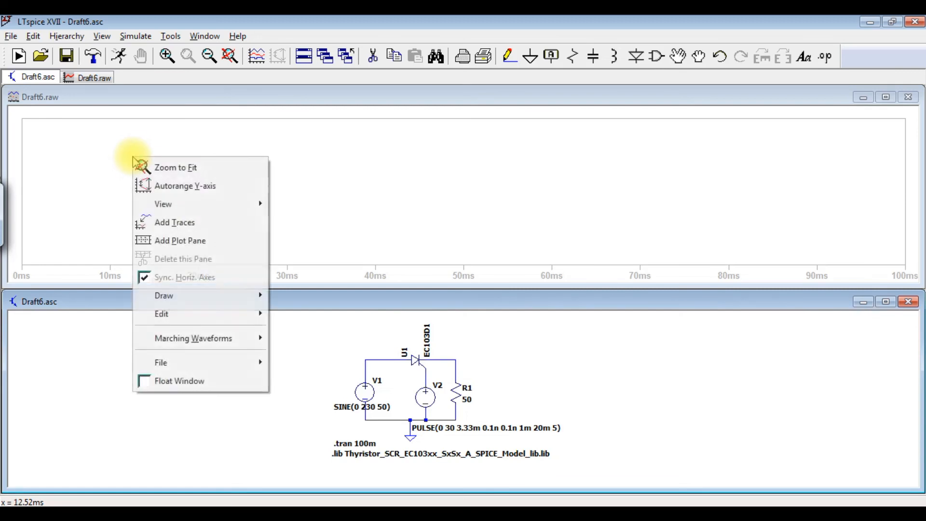
{"action": "left_click", "coordinate": [211, 241]}
{"action": "right_click", "coordinate": [212, 122]}
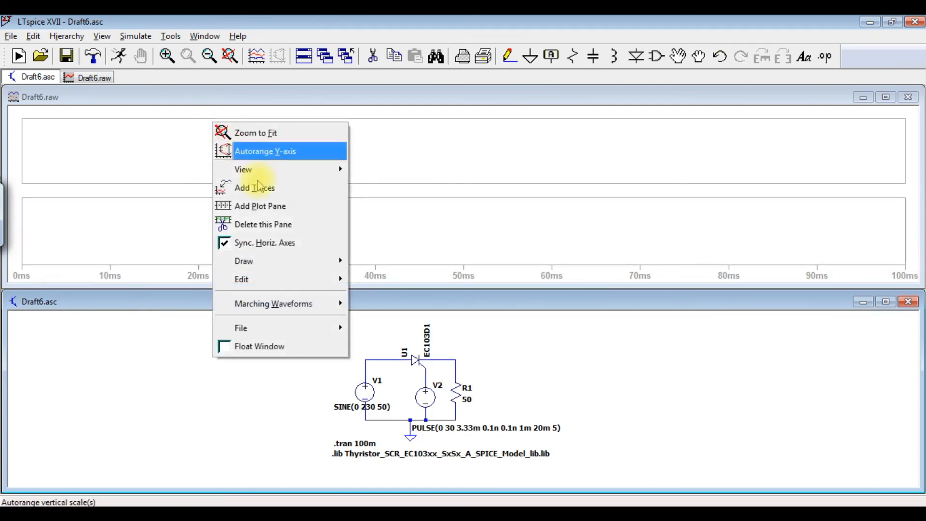
{"action": "left_click", "coordinate": [291, 207]}
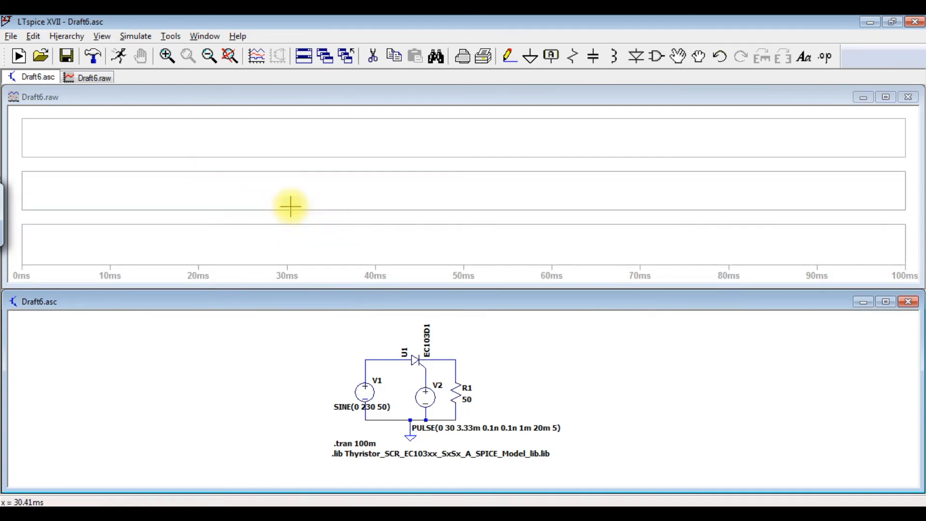
Plot the source voltage in the first pane by probing the wire between V1 and thyristor U1
{"action": "left_click", "coordinate": [116, 136]}
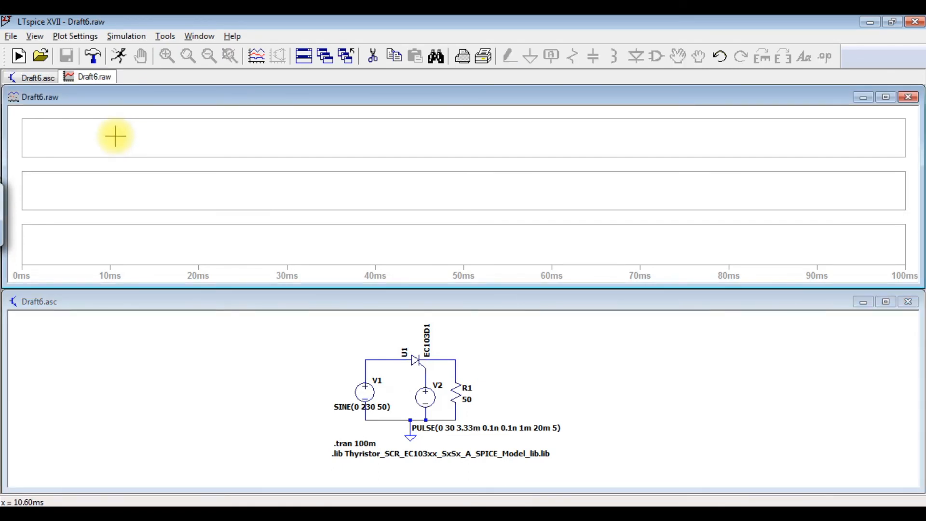
{"action": "left_click", "coordinate": [102, 301]}
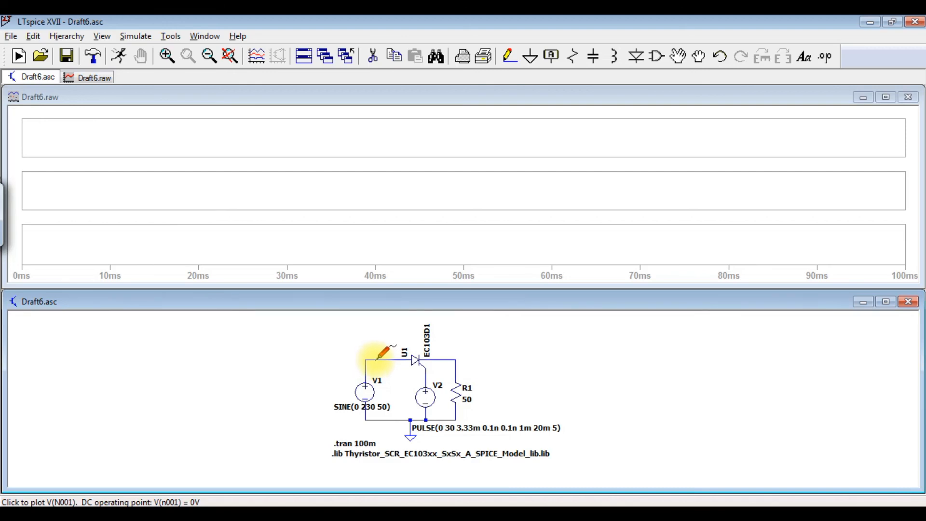
{"action": "left_click", "coordinate": [376, 359]}
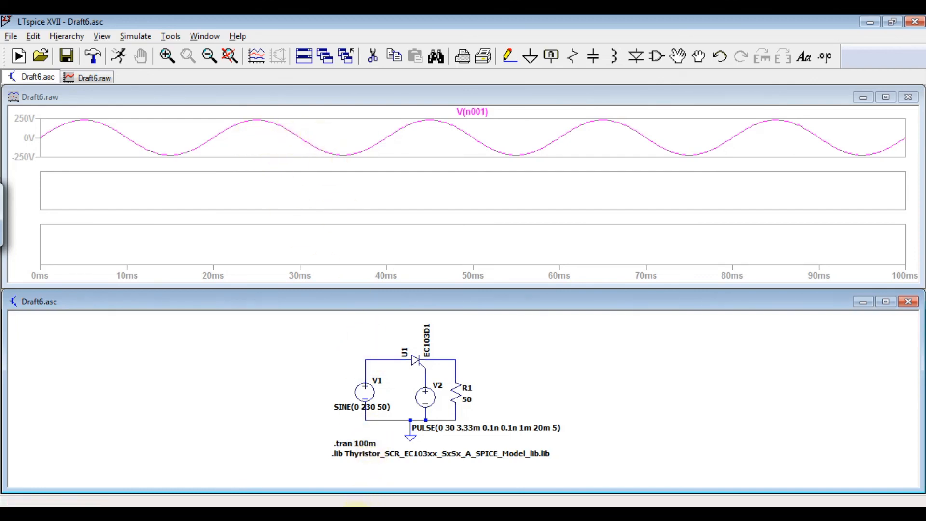
Plot the gate pulse voltage in the second pane by probing the wire between V2 and the gate of thyristor U1
{"action": "left_click", "coordinate": [115, 186]}
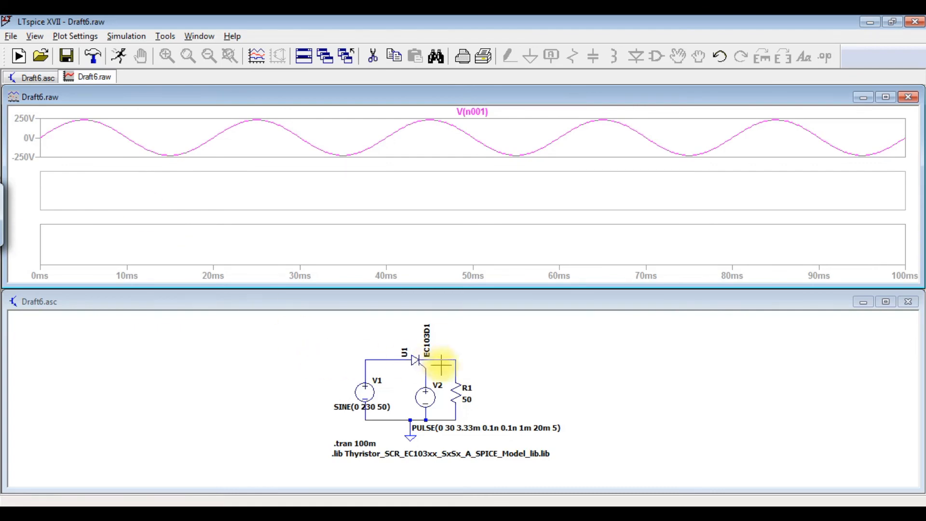
{"action": "left_click", "coordinate": [214, 304]}
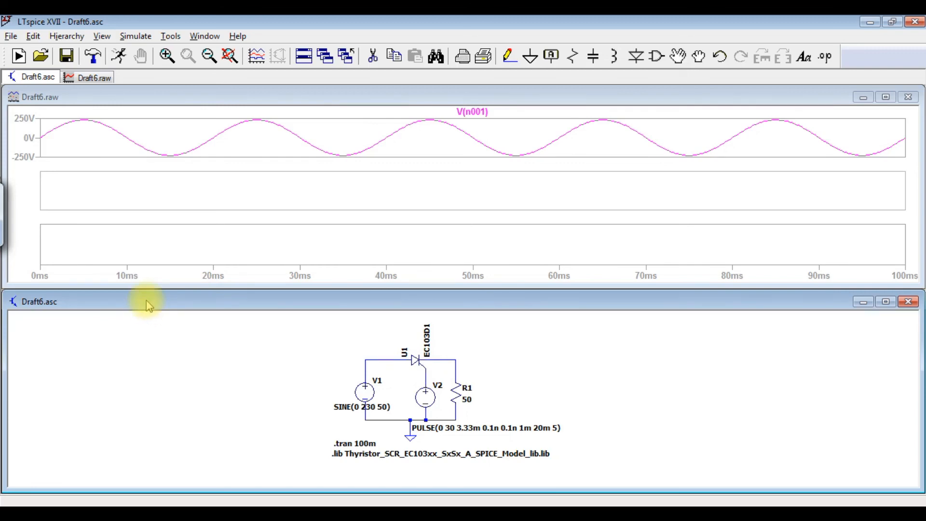
{"action": "left_click", "coordinate": [427, 379]}
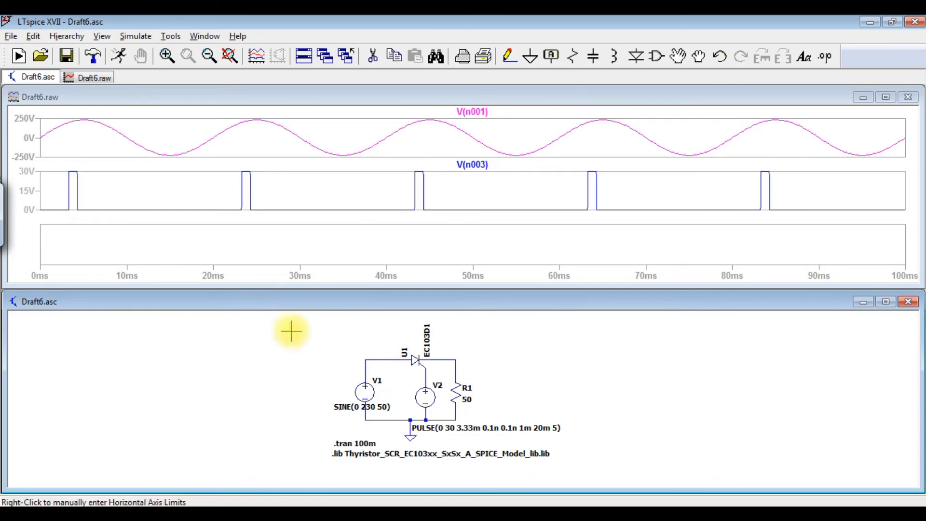
Plot the load voltage in the third pane by probing the wire between thyristor U1 and resistor R1
{"action": "left_click", "coordinate": [84, 240]}
{"action": "left_click", "coordinate": [120, 299]}
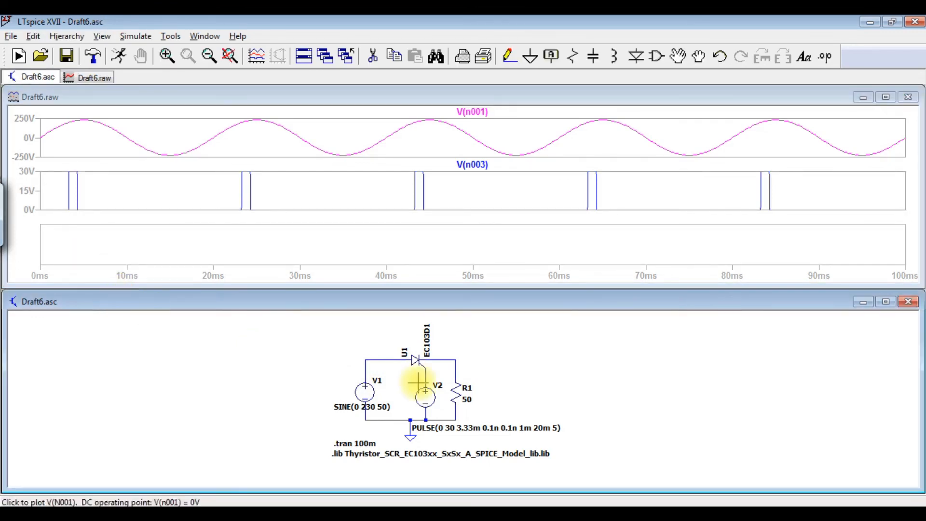
{"action": "left_click", "coordinate": [454, 361]}
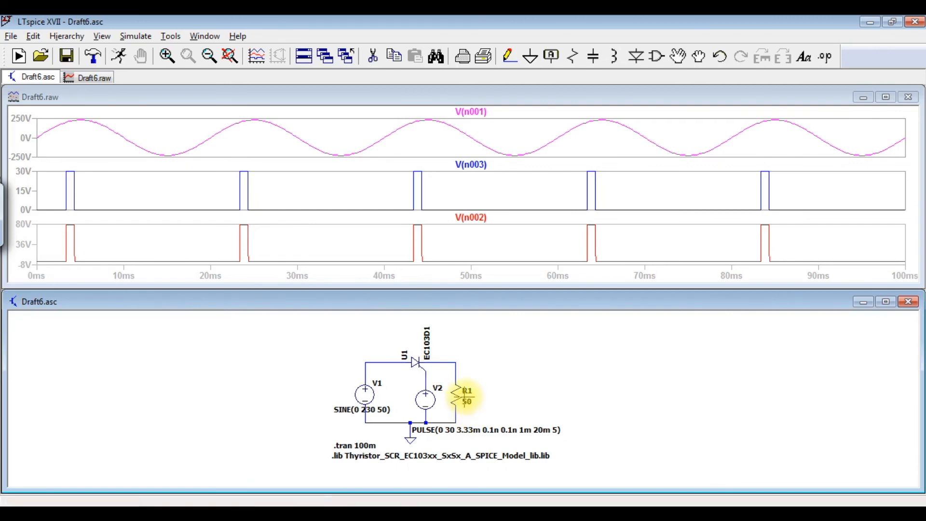
Set the resistance of load resistor R1 to 10 ohms
{"action": "right_click", "coordinate": [459, 395]}
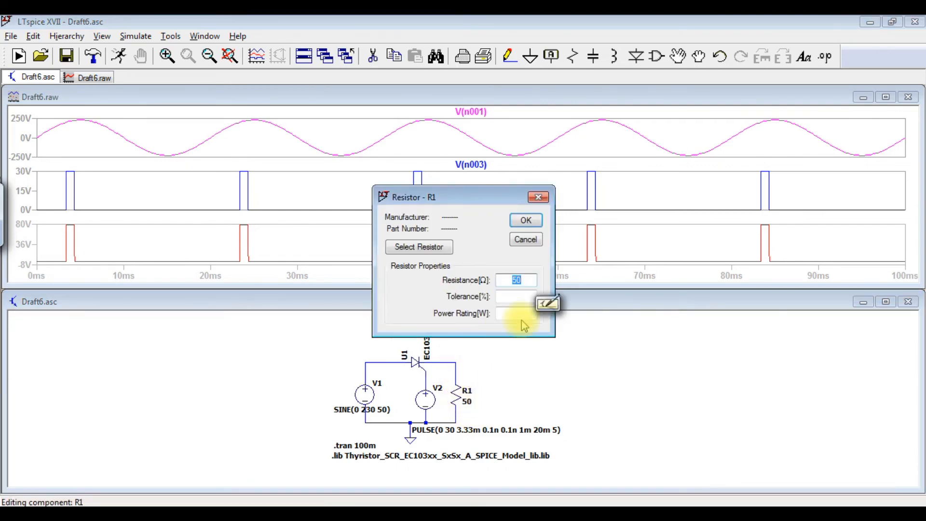
{"action": "type", "text": "10"}
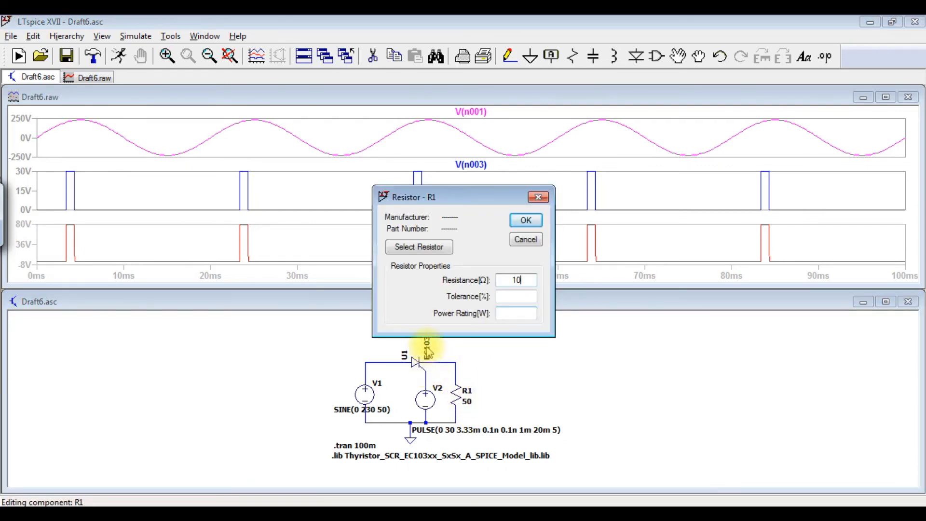
{"action": "left_click", "coordinate": [526, 220]}
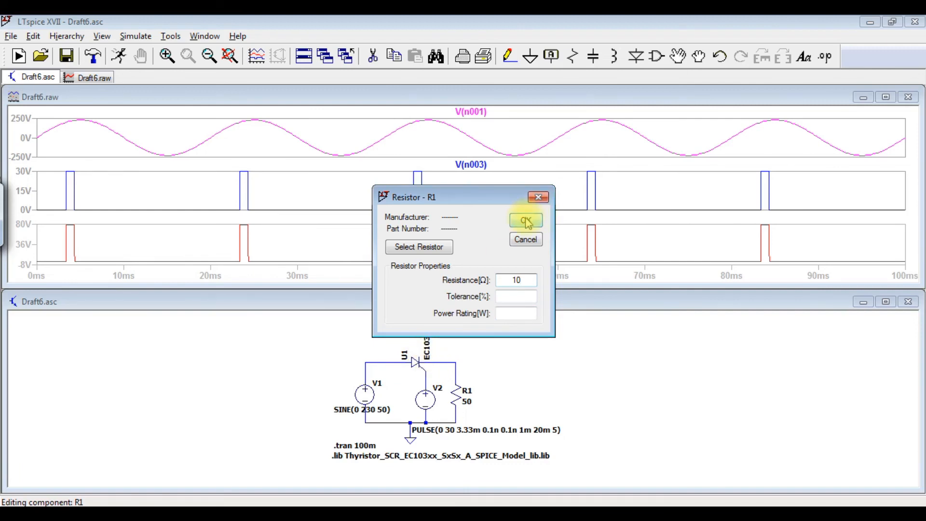
{"action": "left_click", "coordinate": [526, 220]}
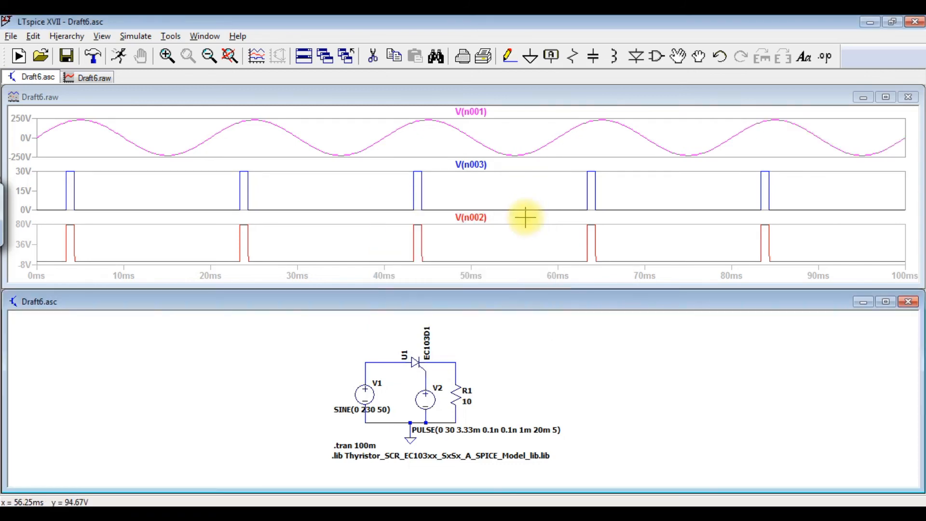
Delete the load voltage trace V(n002) from the third plot pane
{"action": "right_click", "coordinate": [467, 218]}
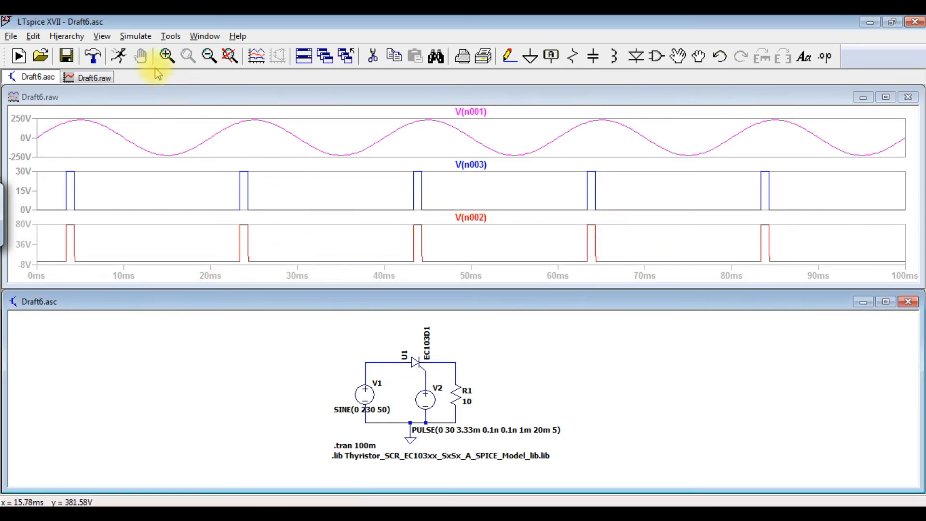
{"action": "right_click", "coordinate": [483, 218]}
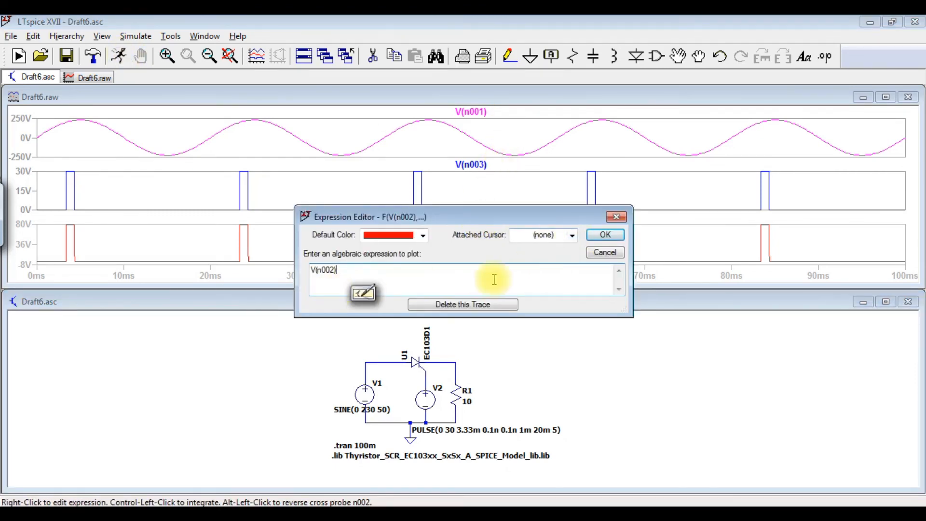
{"action": "left_click", "coordinate": [477, 304]}
Plot the voltage at the wire between U1 and R1 in the empty third pane again and rerun the transient simulation
{"action": "left_click", "coordinate": [259, 247]}
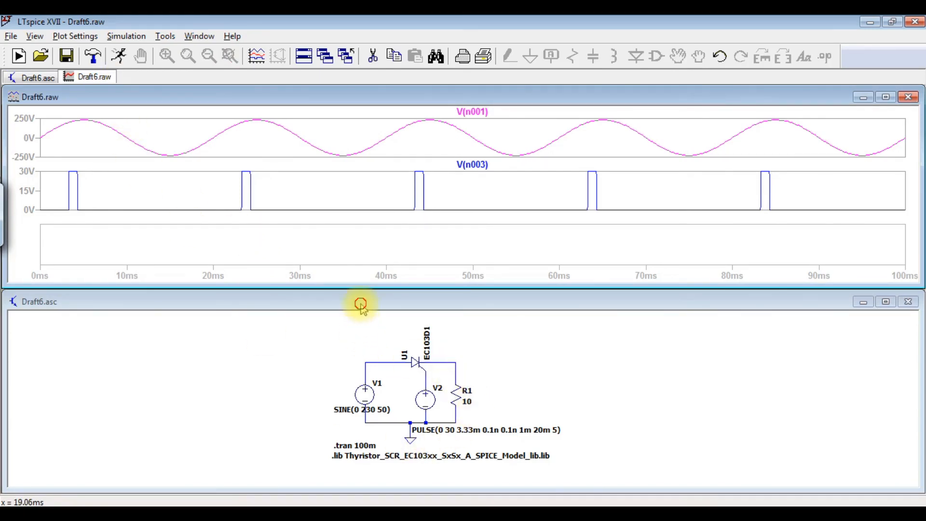
{"action": "left_click", "coordinate": [393, 328]}
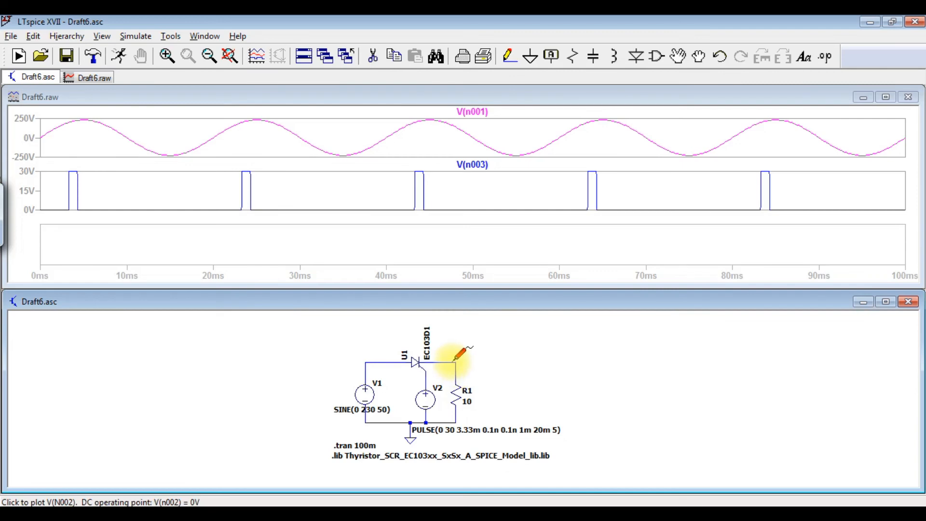
{"action": "left_click", "coordinate": [453, 361]}
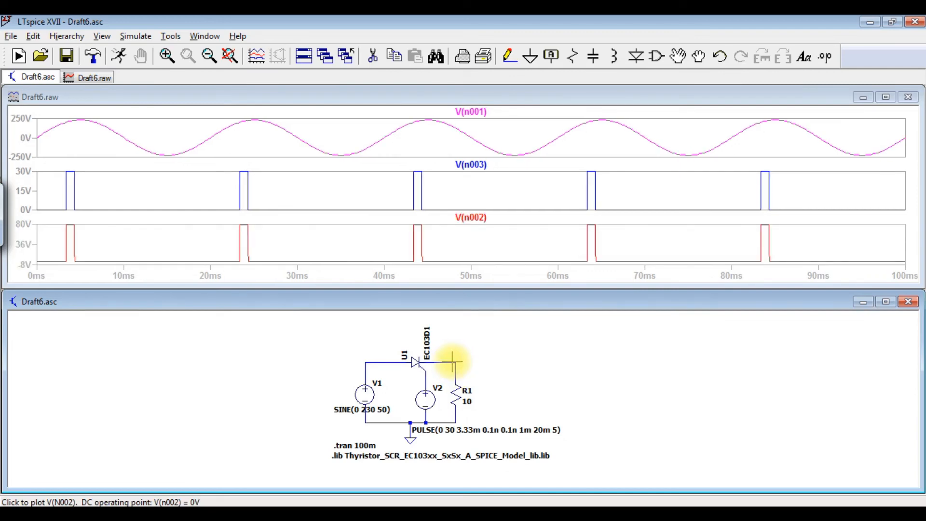
{"action": "left_click", "coordinate": [118, 56]}
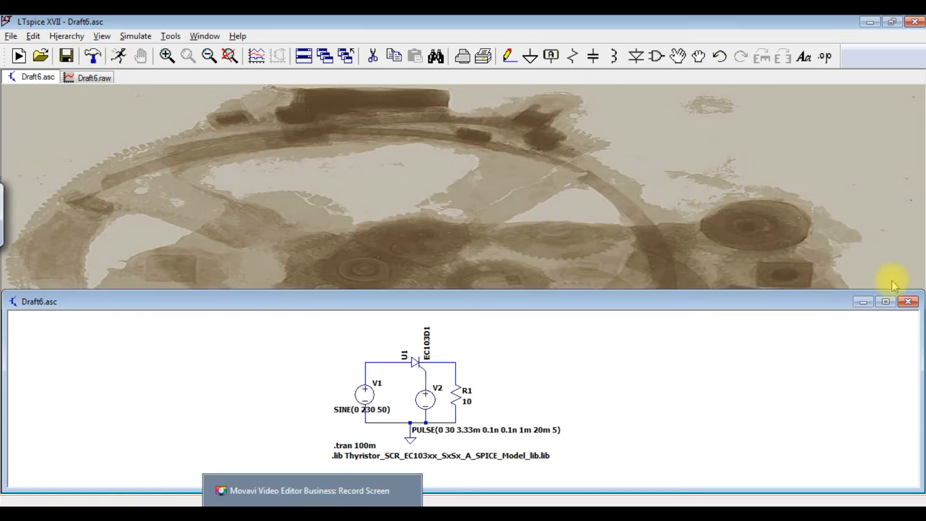
Maximize the schematic window and save the schematic
{"action": "left_click", "coordinate": [886, 302]}
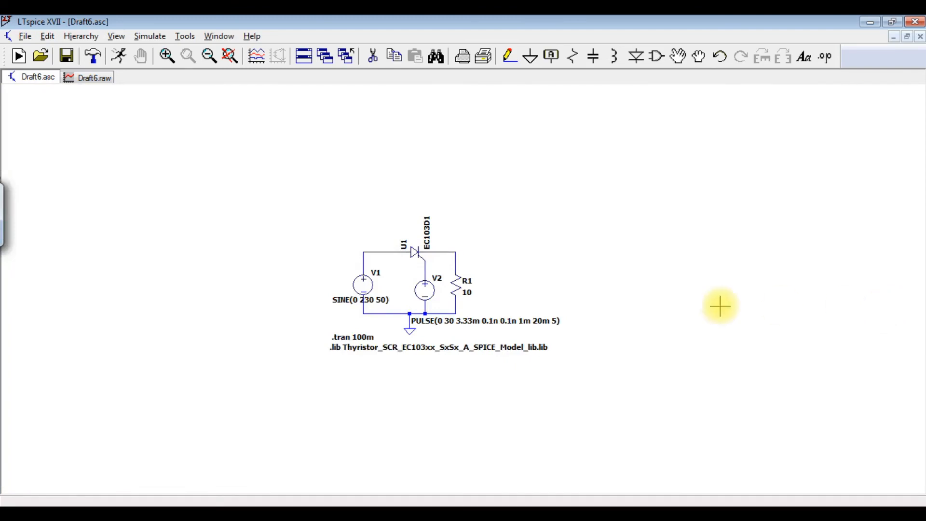
{"action": "scroll", "coordinate": [513, 267], "scroll_direction": "down", "scroll_amount": 3}
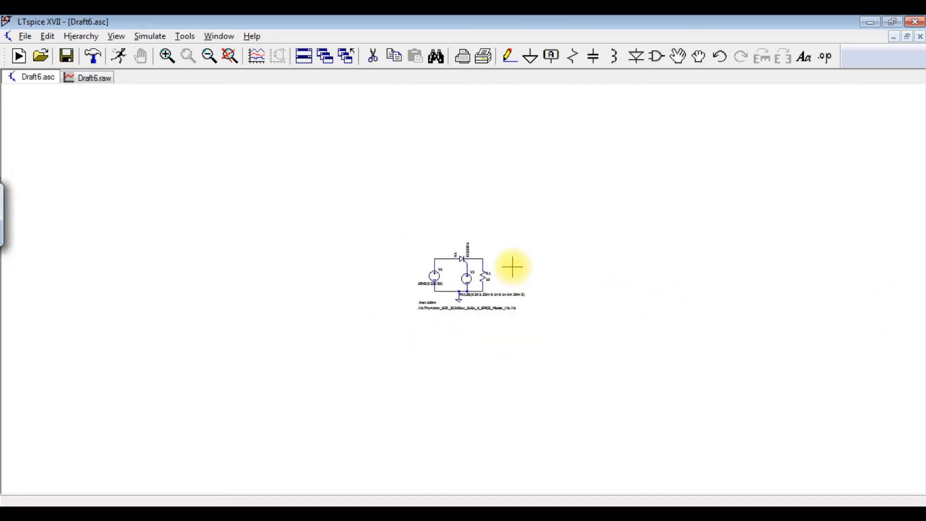
{"action": "scroll", "coordinate": [513, 267], "scroll_direction": "up", "scroll_amount": 5}
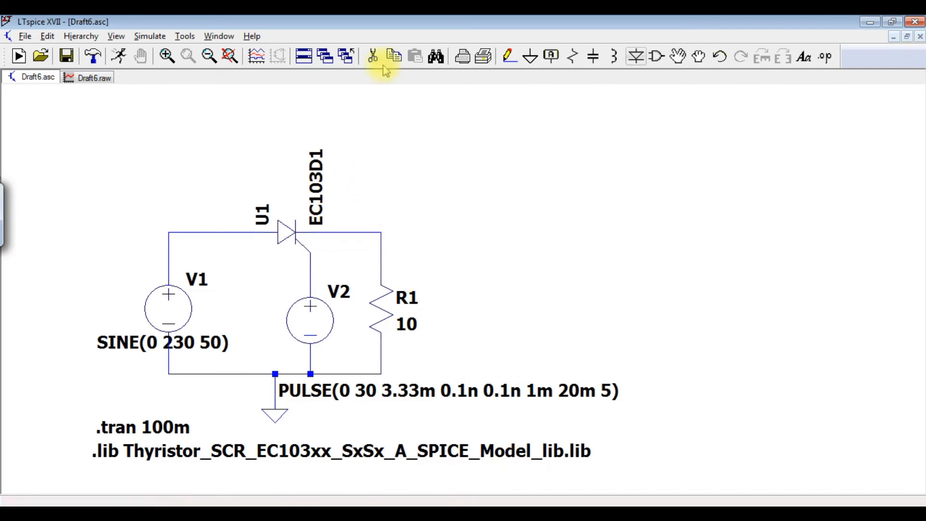
{"action": "left_click", "coordinate": [63, 57]}
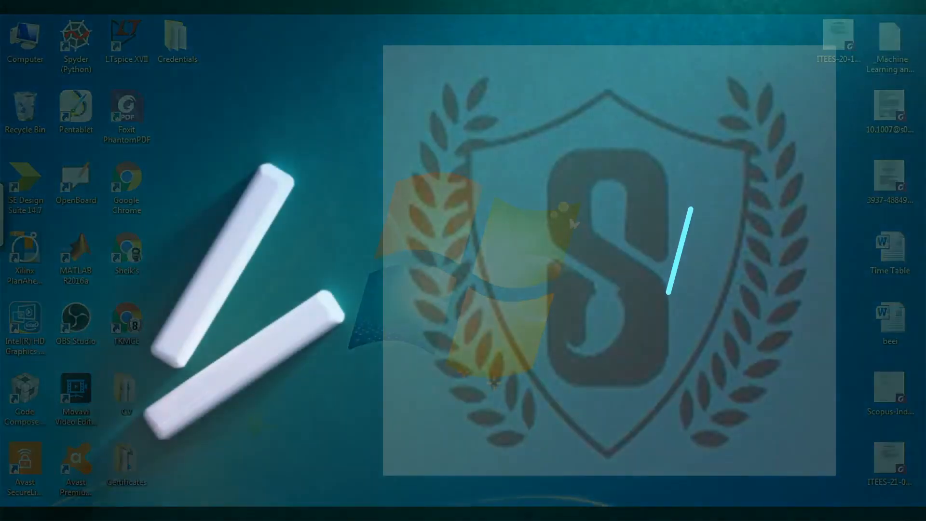